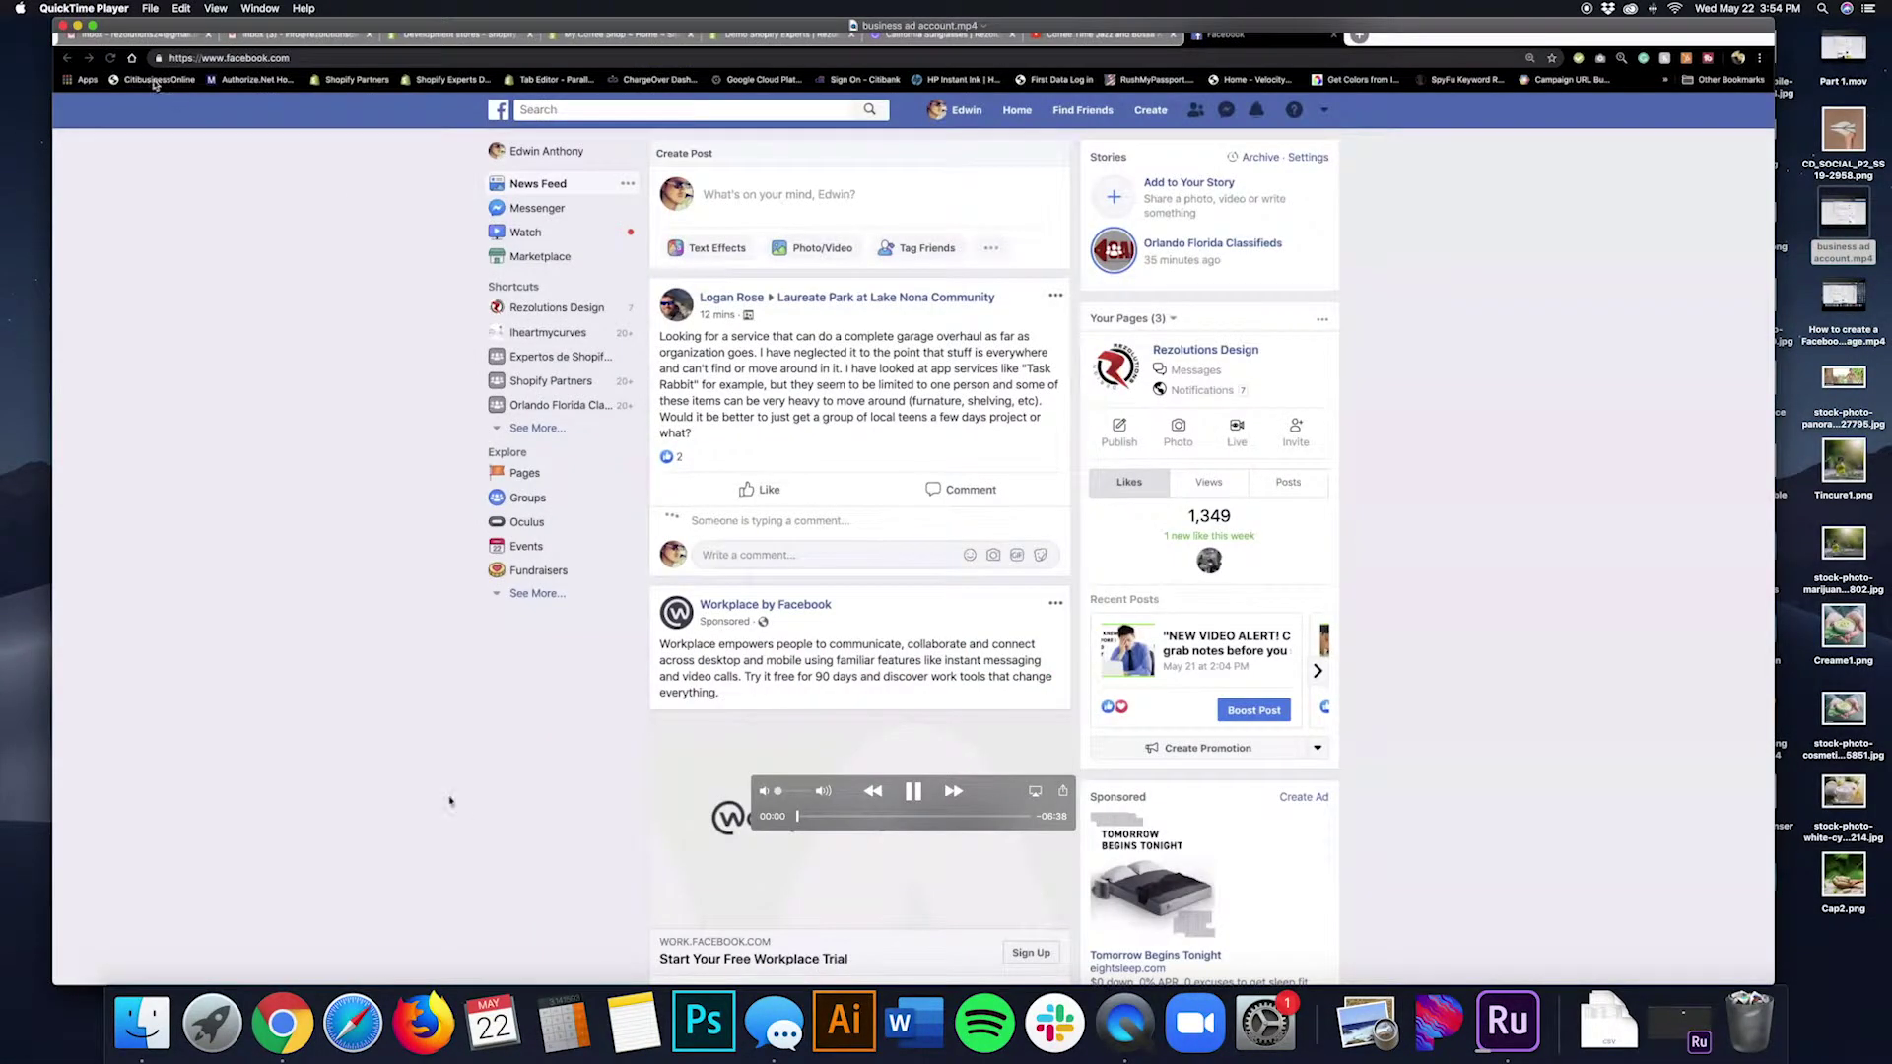
# Search Google for 'facebook business page' in a new tab and open the Facebook Pages for business result.
pyautogui.press('ctrl+super+f')
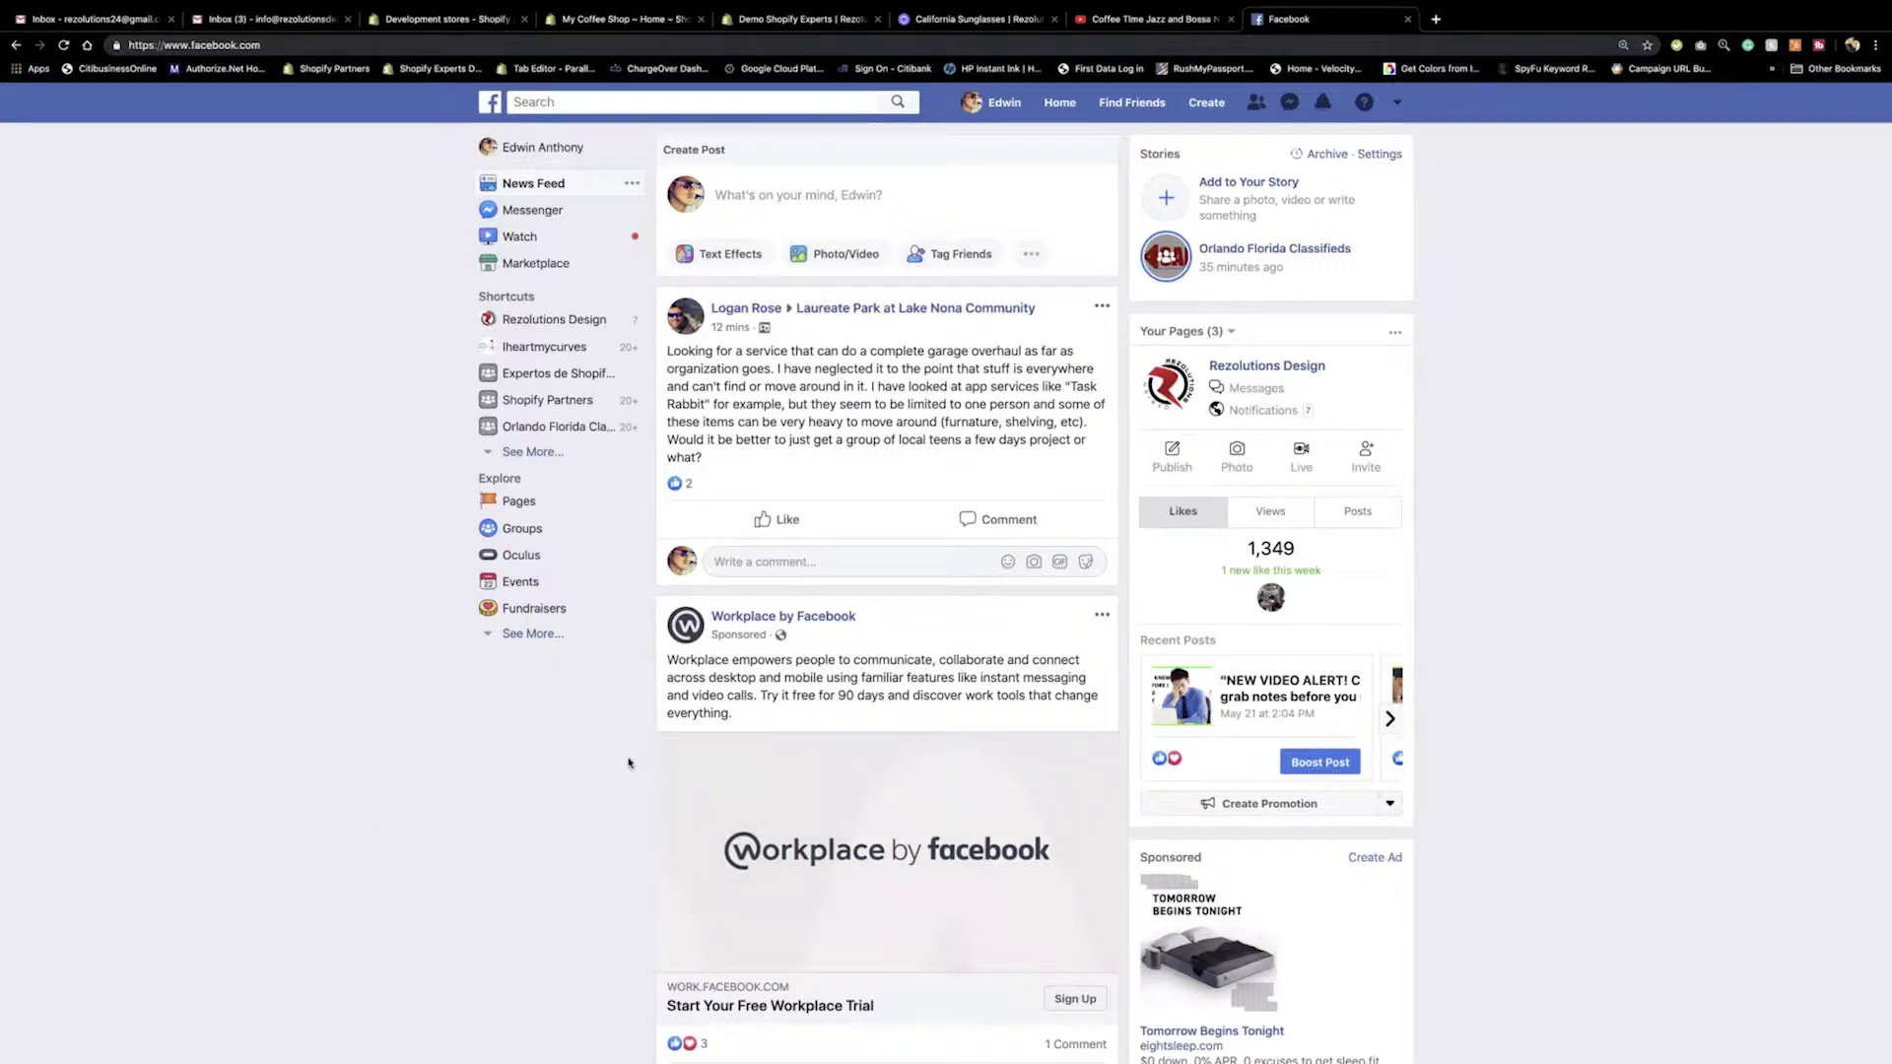
pyautogui.click(1435, 20)
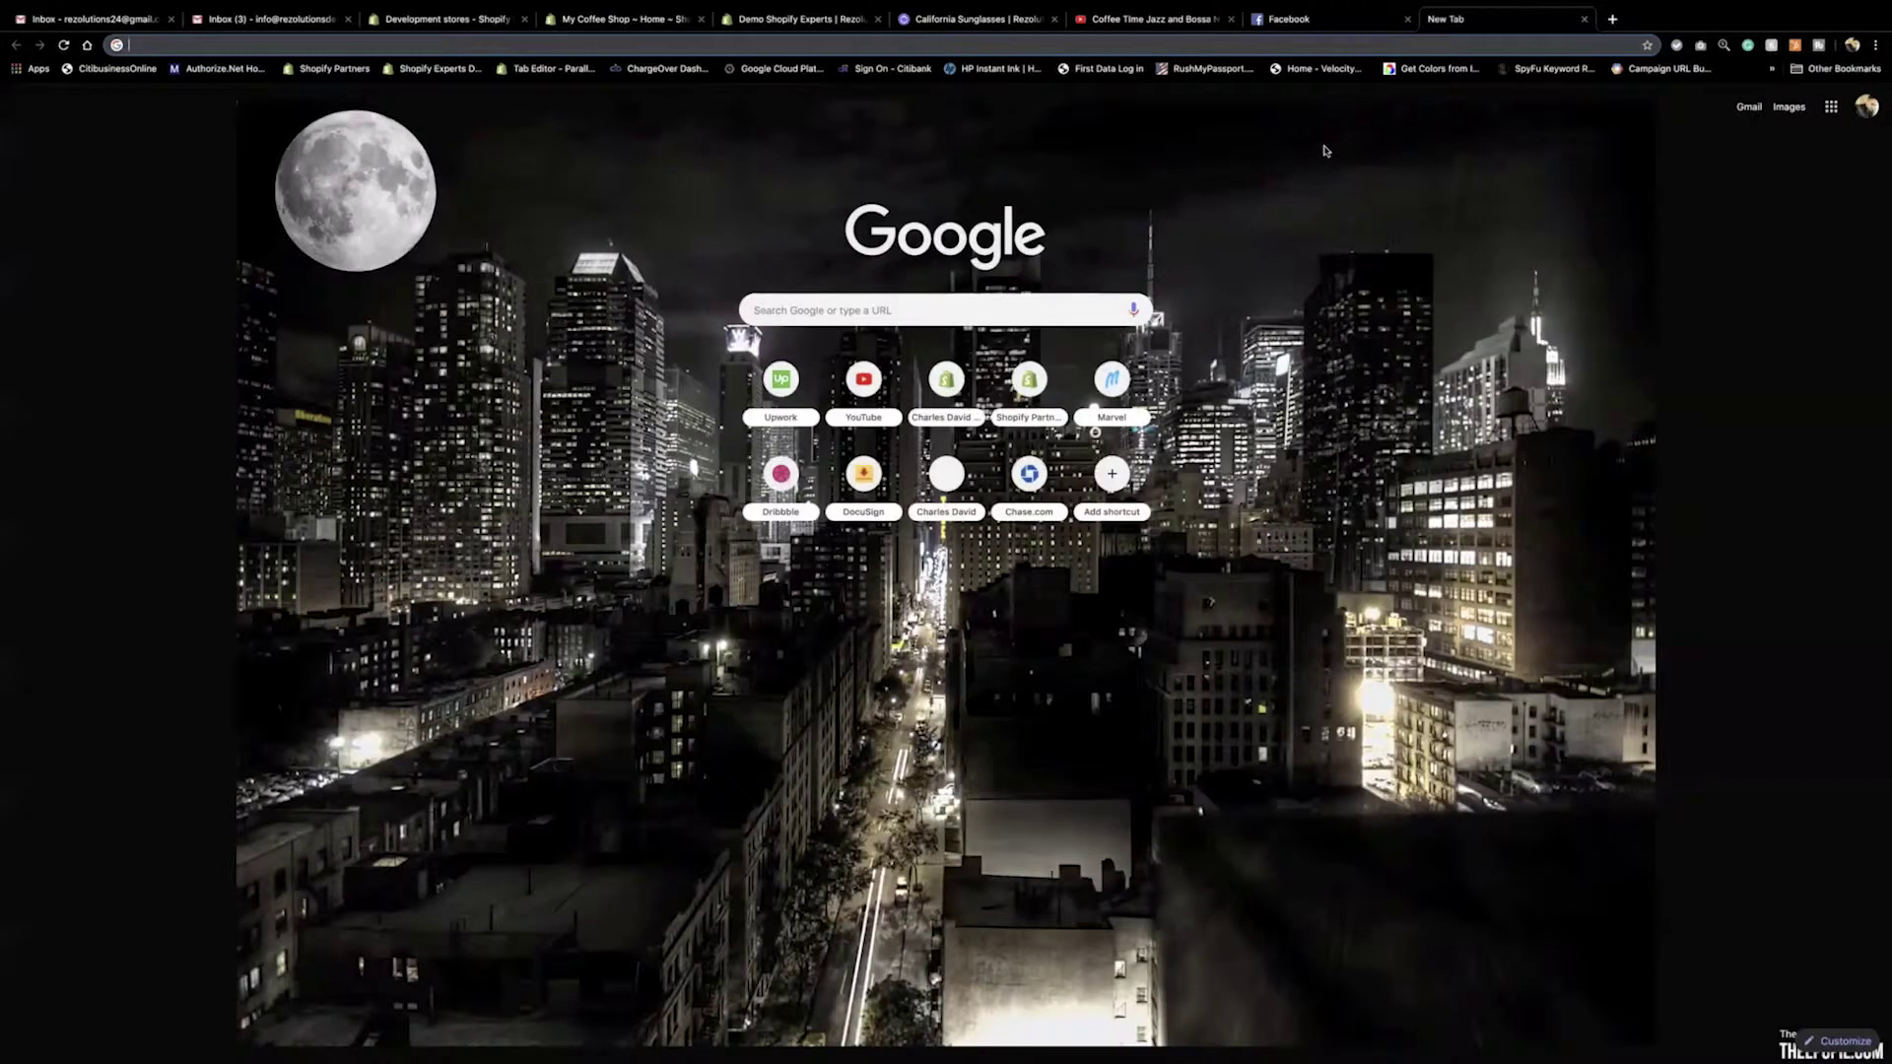
pyautogui.write('facebook busine')
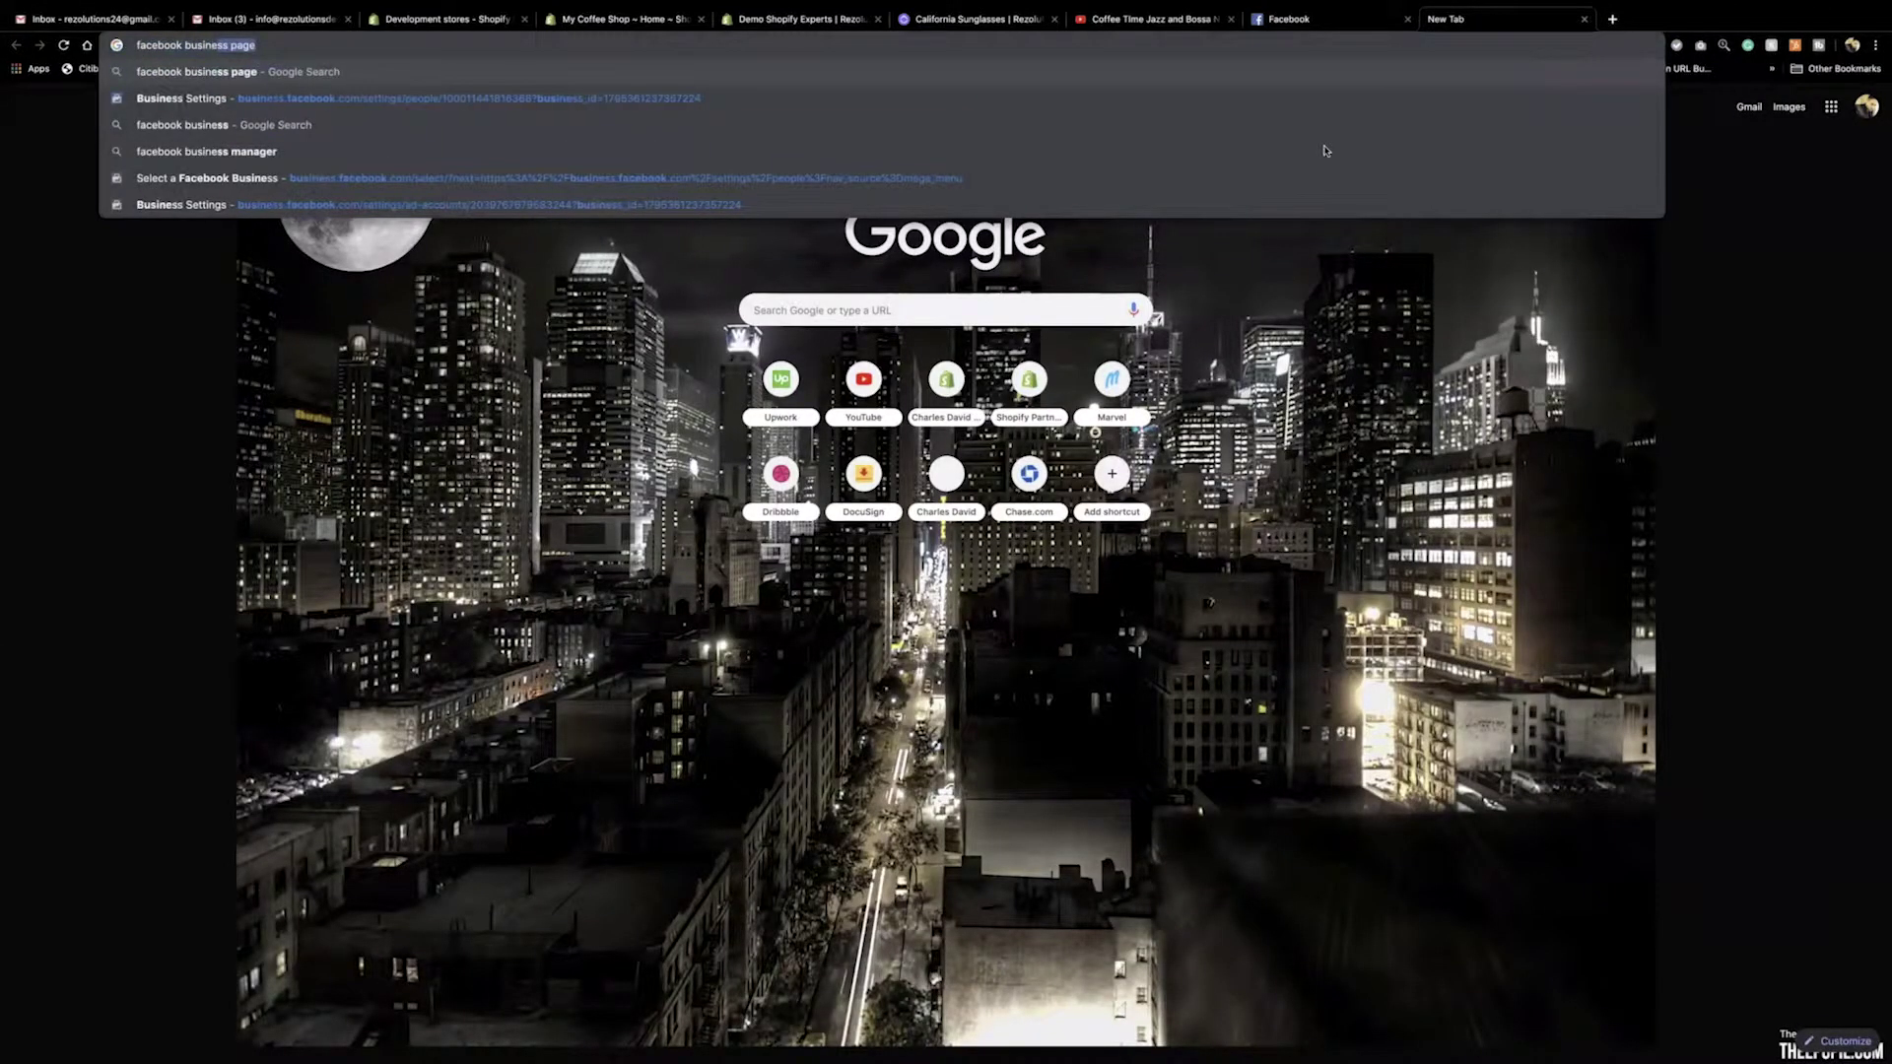
pyautogui.write('ss page')
pyautogui.press('Return')
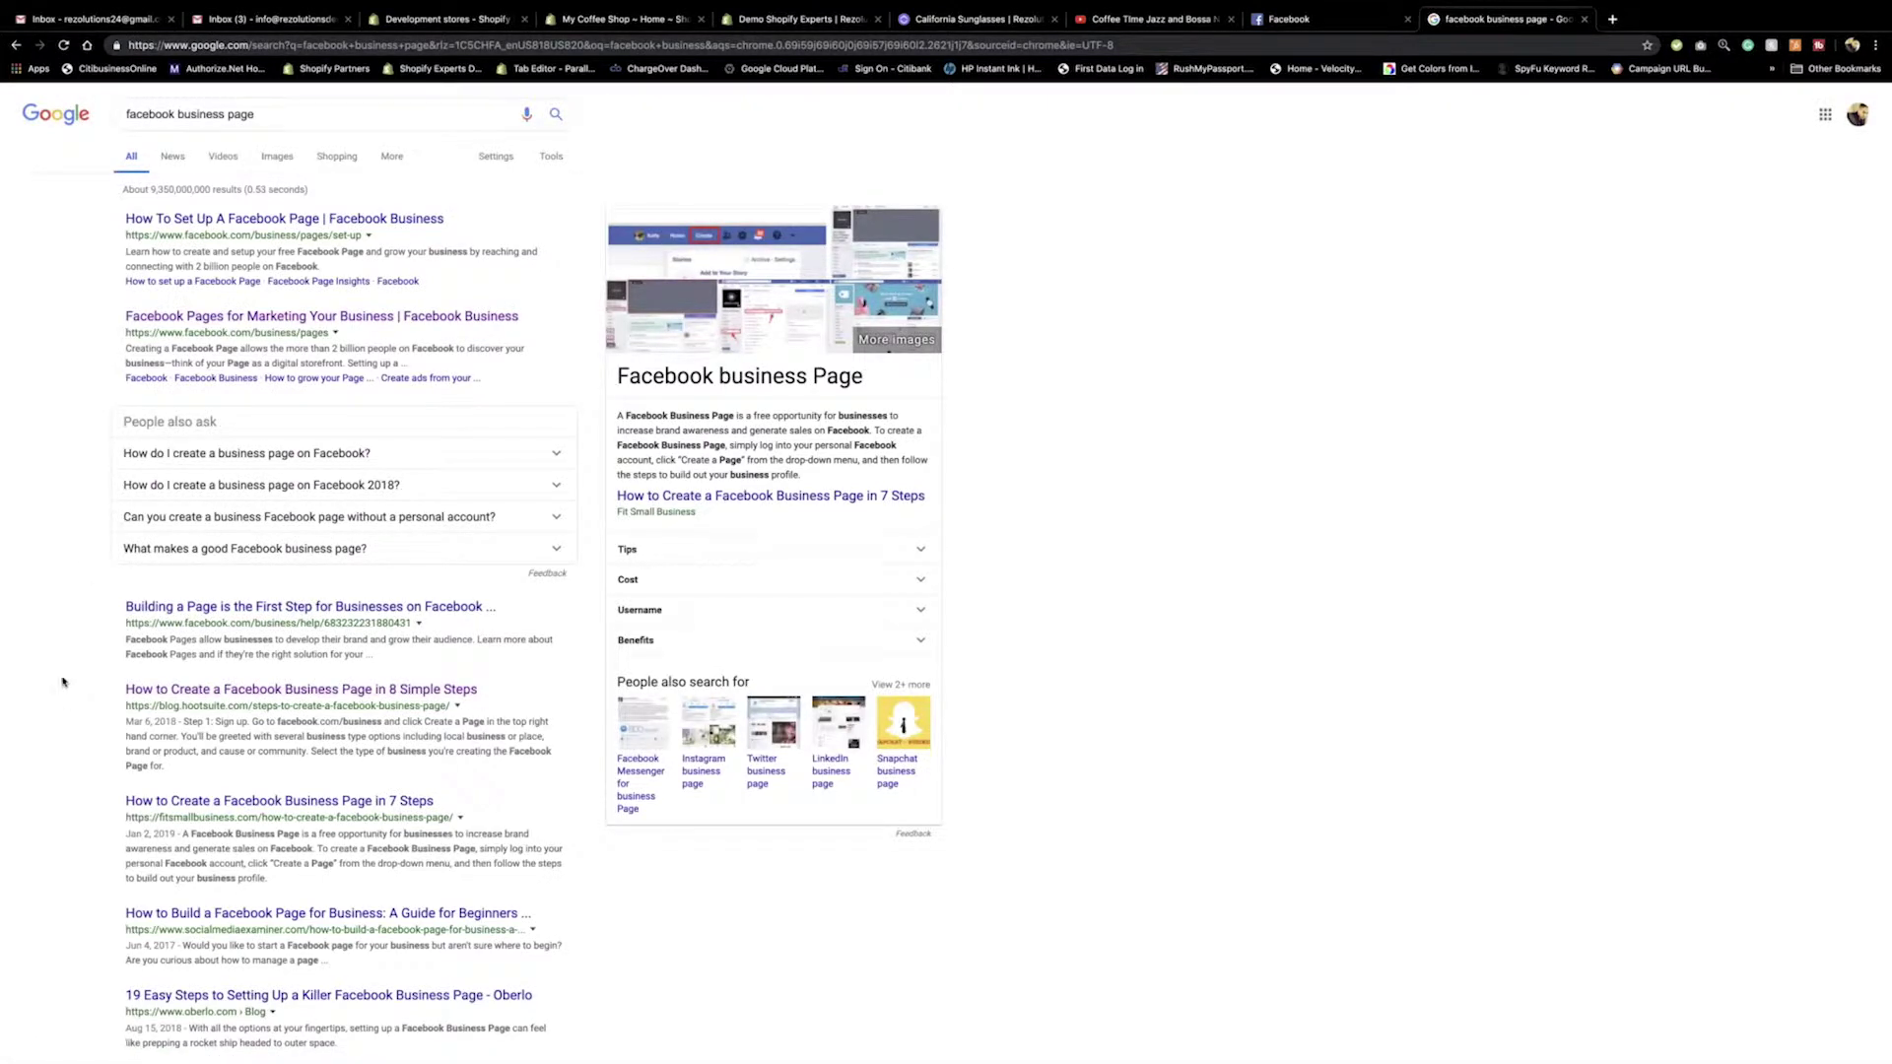
pyautogui.click(237, 318)
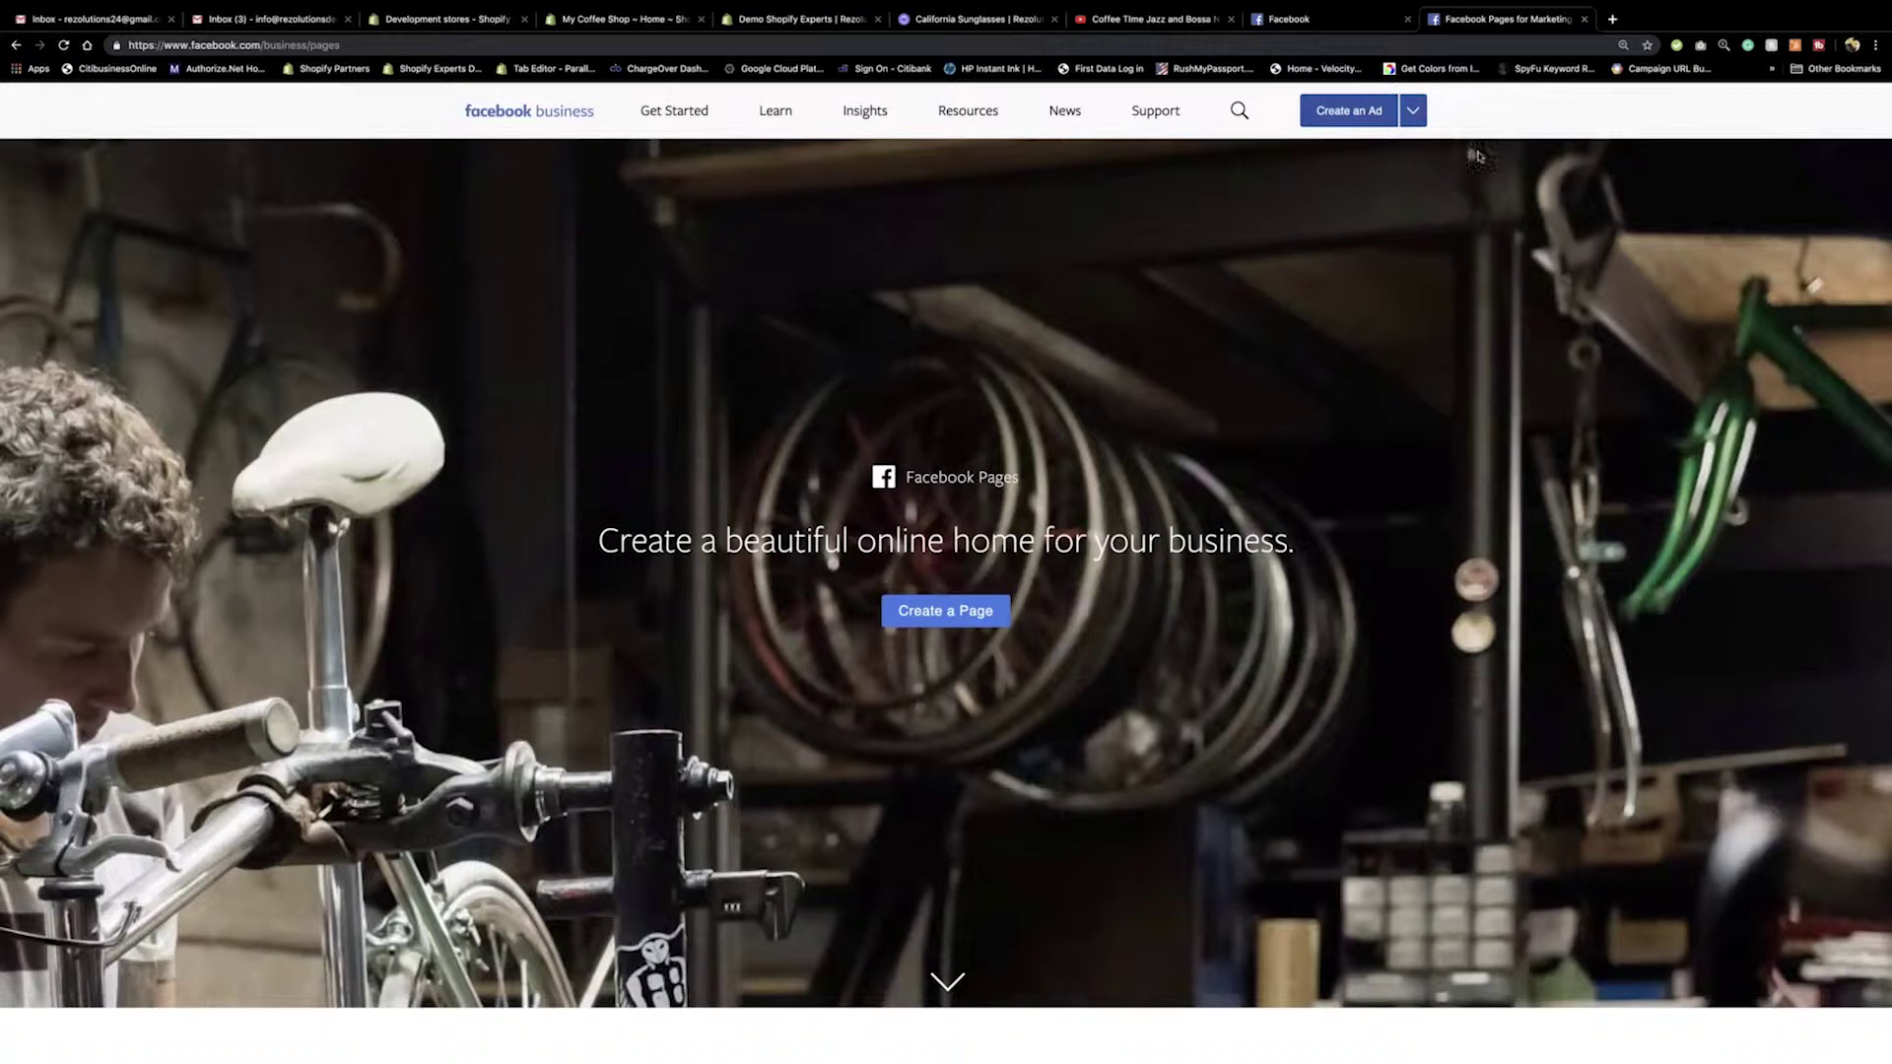
# Go from Create an Ad through the Ads Manager menu to Business Settings' Select Business page.
pyautogui.click(1348, 118)
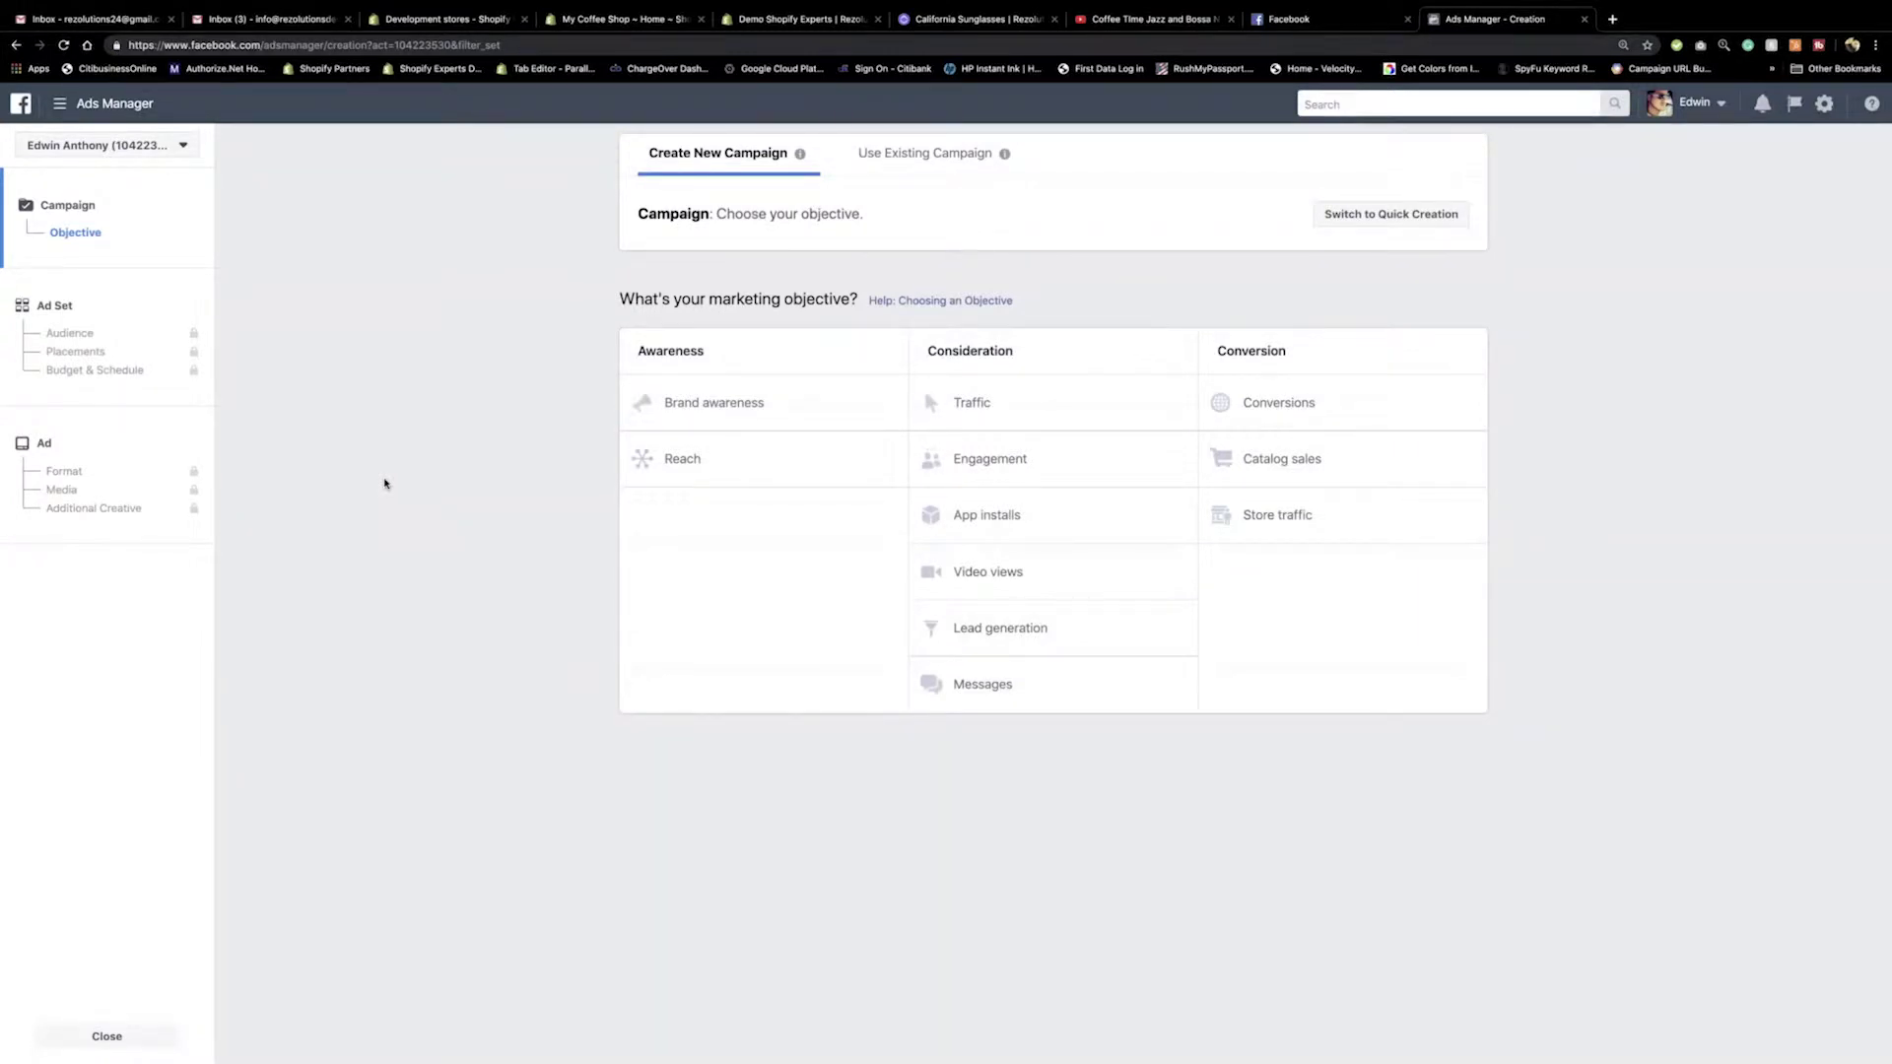
pyautogui.click(59, 104)
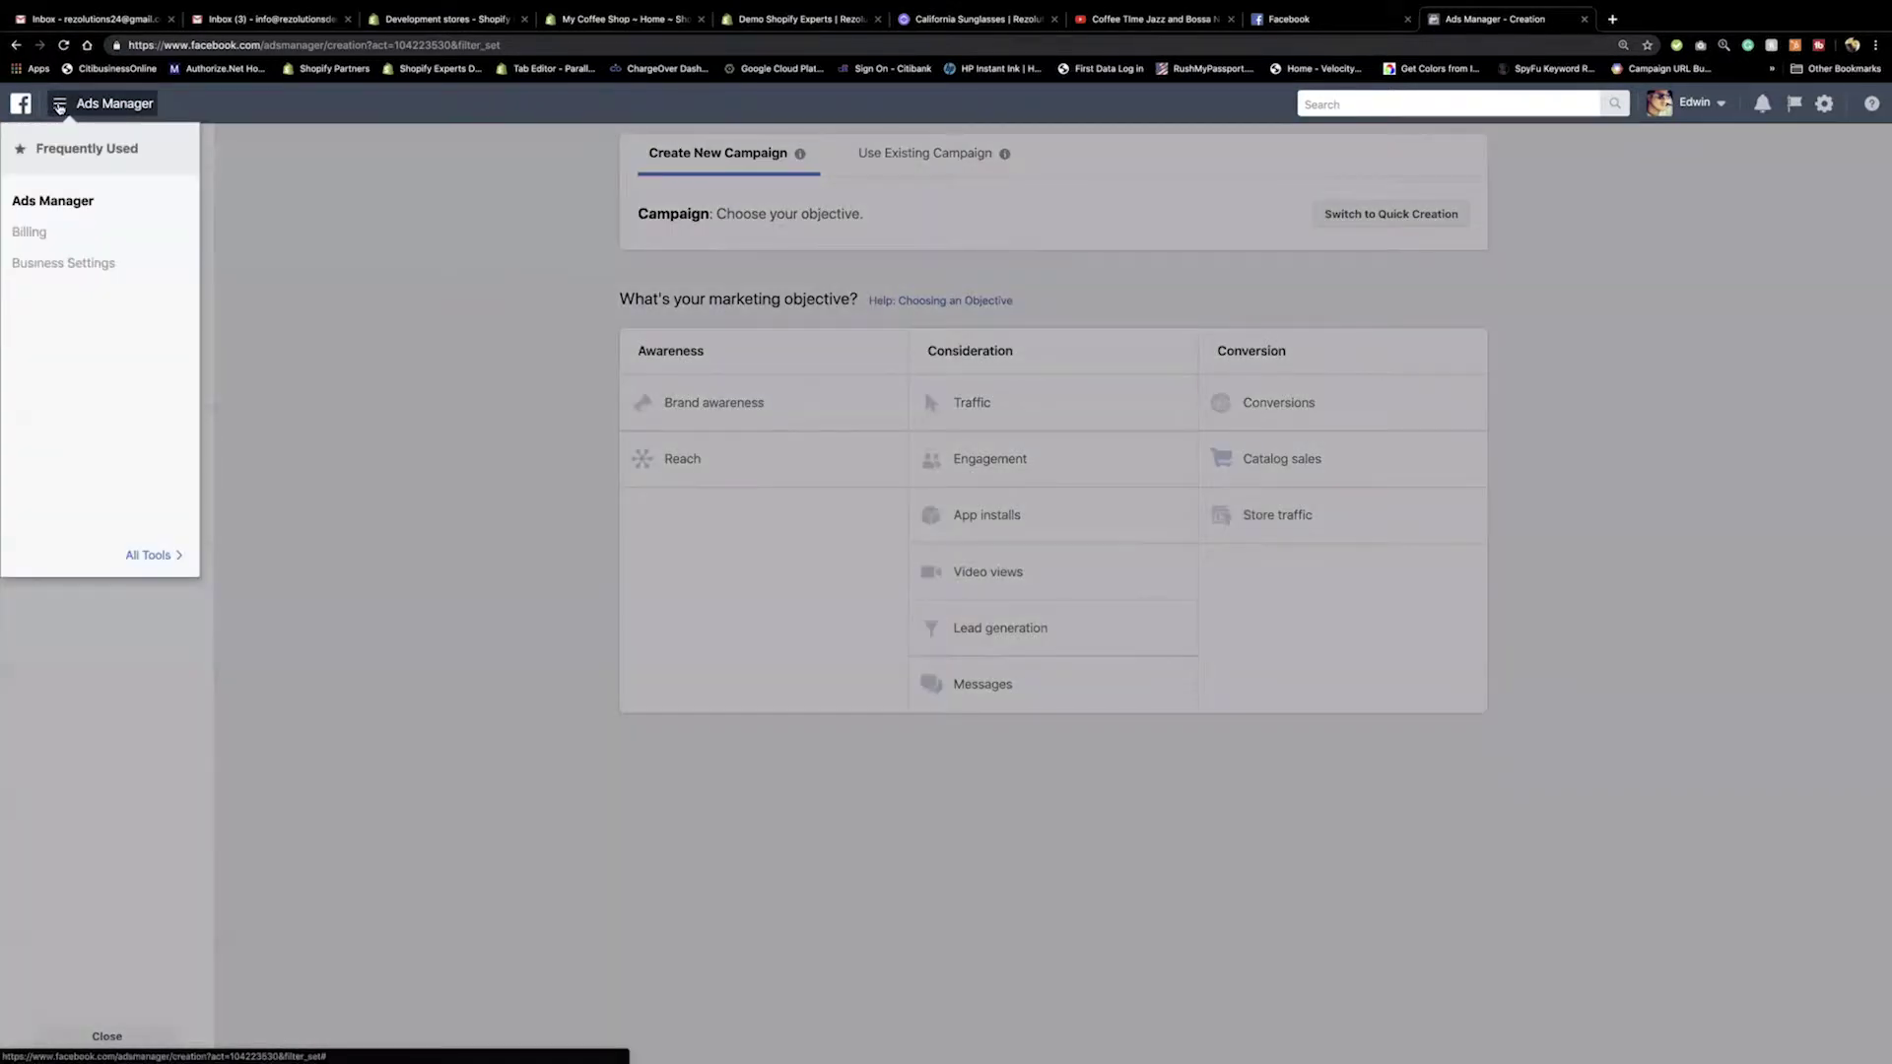
pyautogui.click(44, 264)
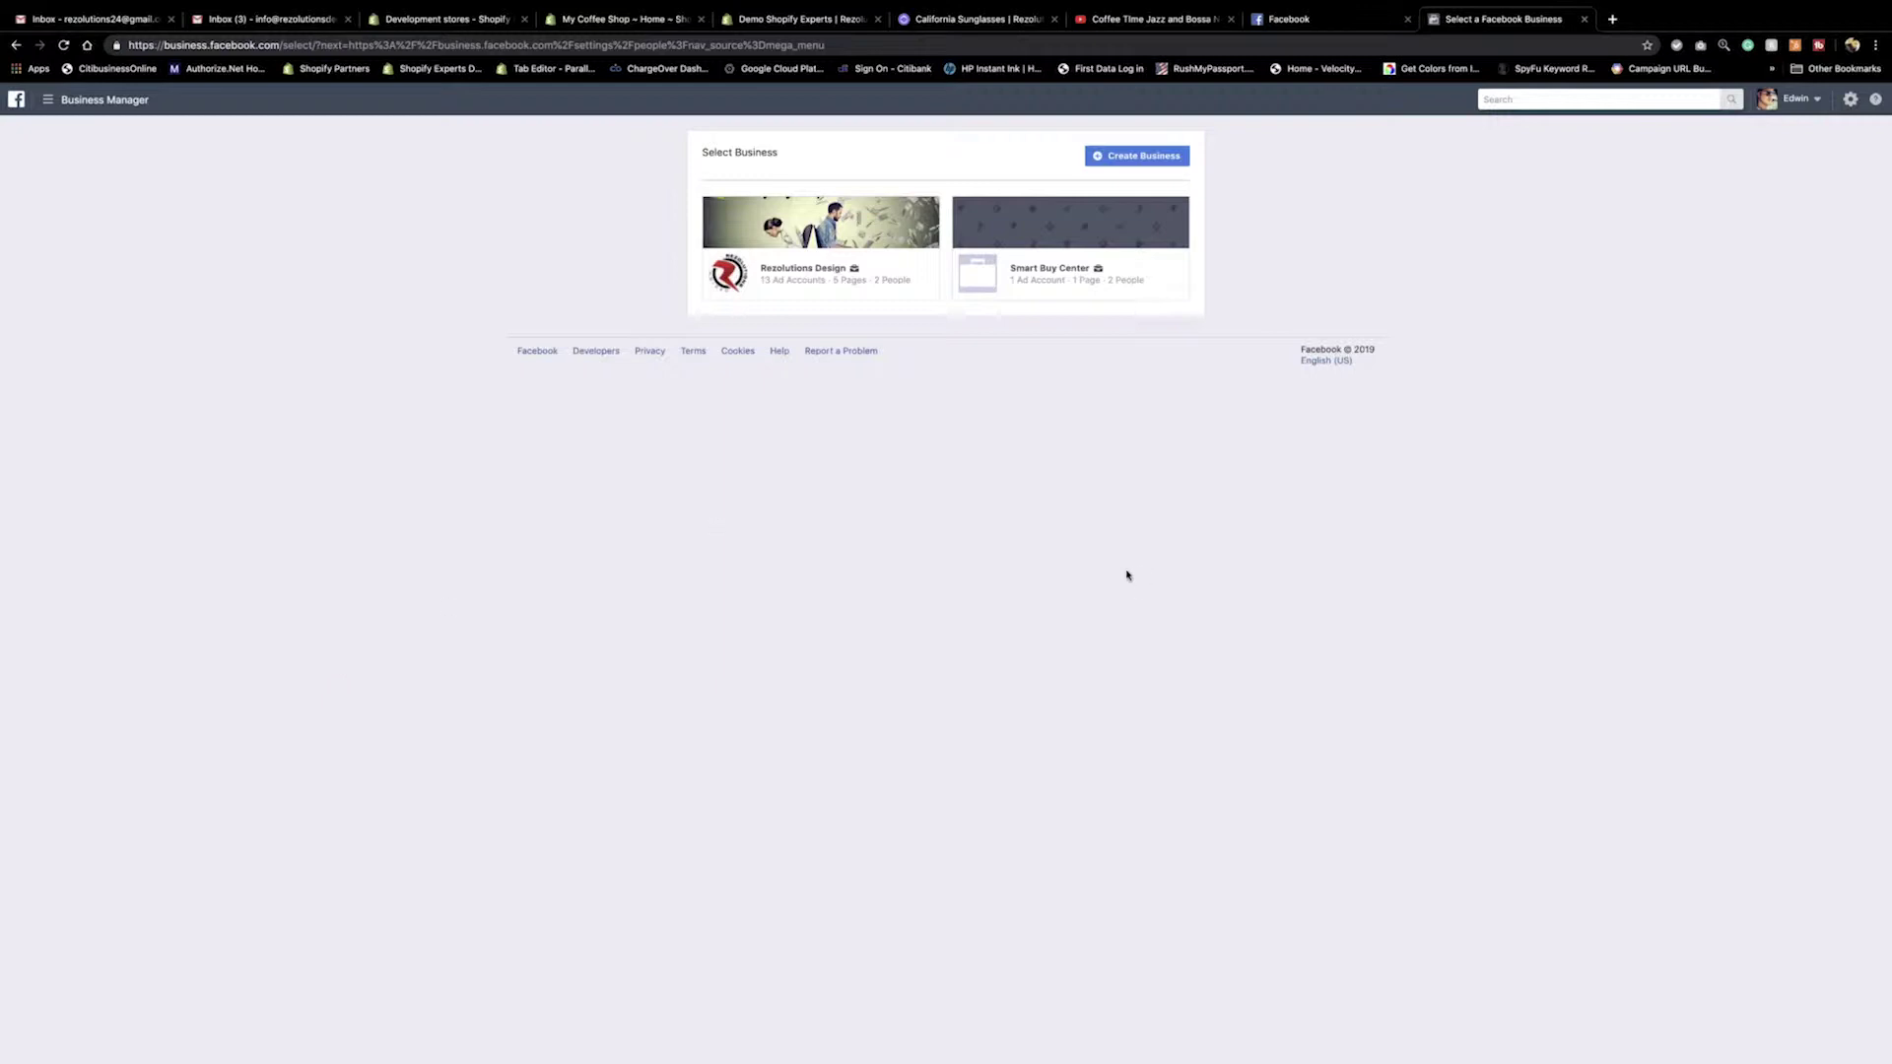
# Create the business 'My Coffee Shop' with the account's business email and submit its details.
pyautogui.click(1145, 157)
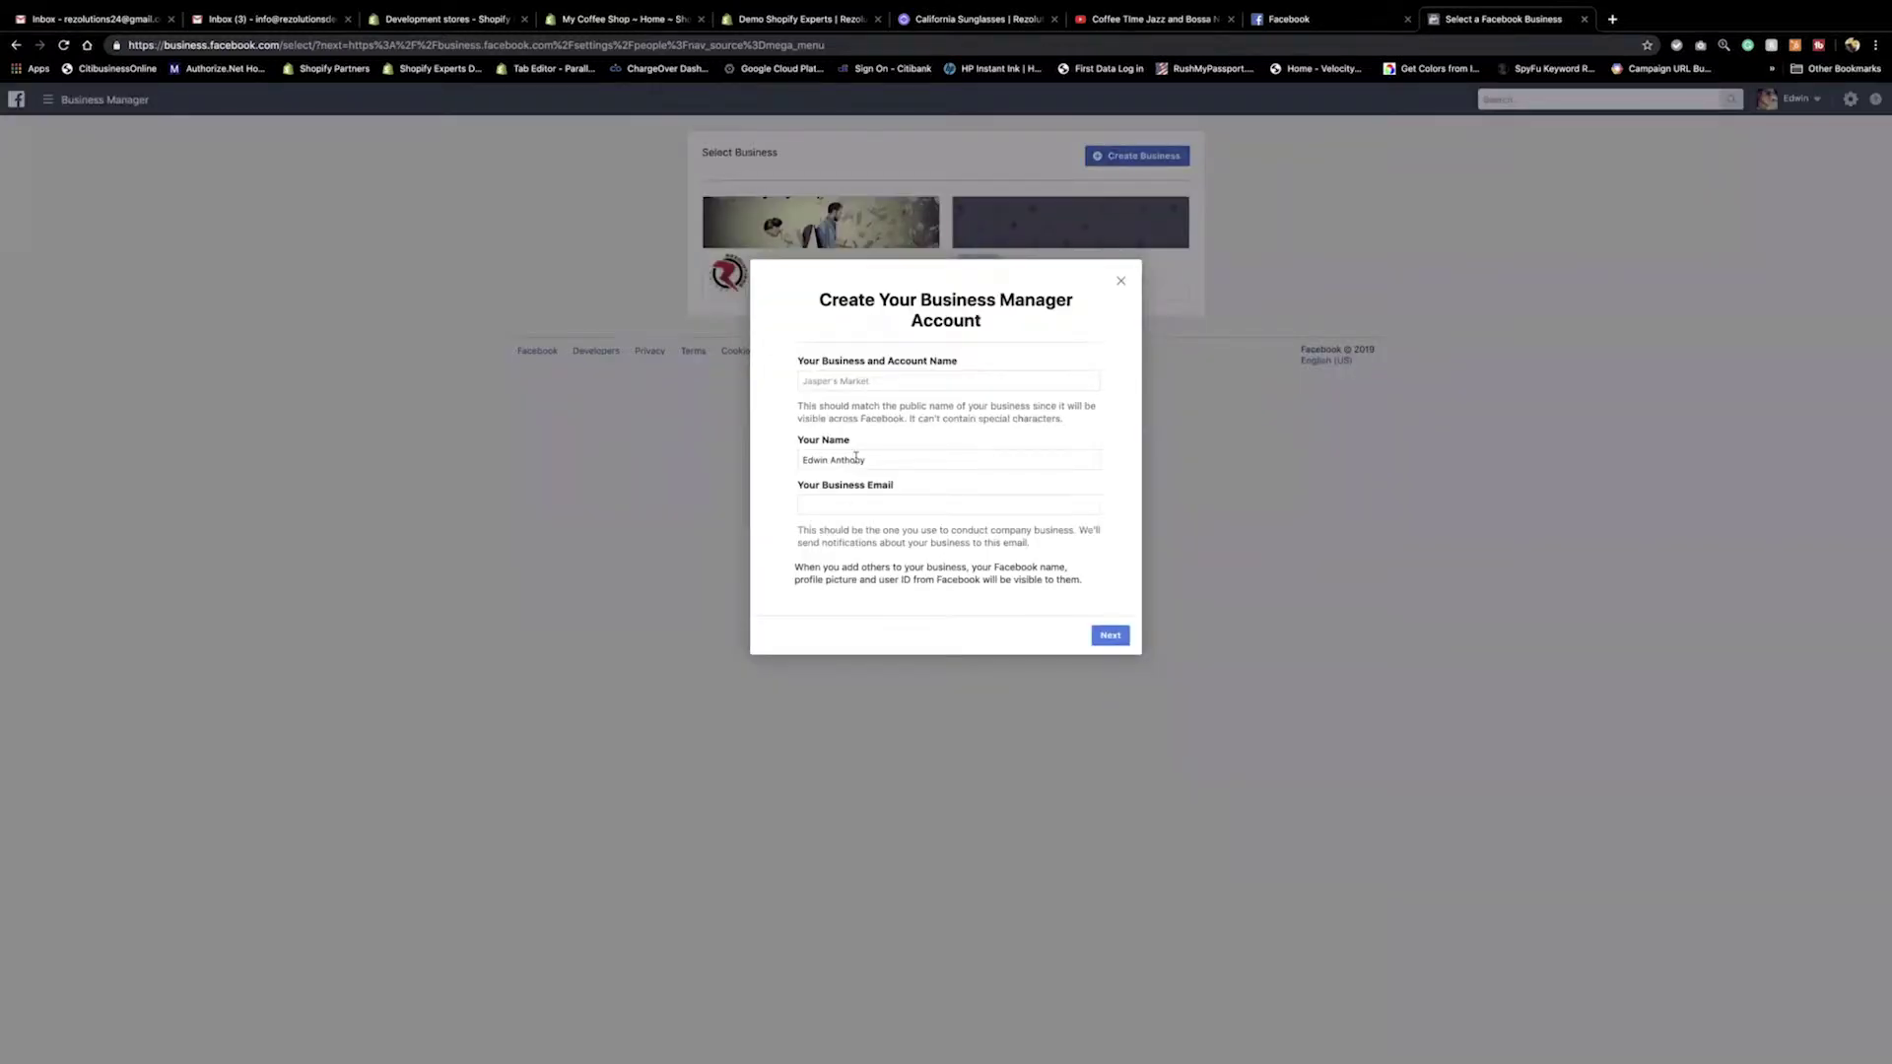
pyautogui.click(826, 375)
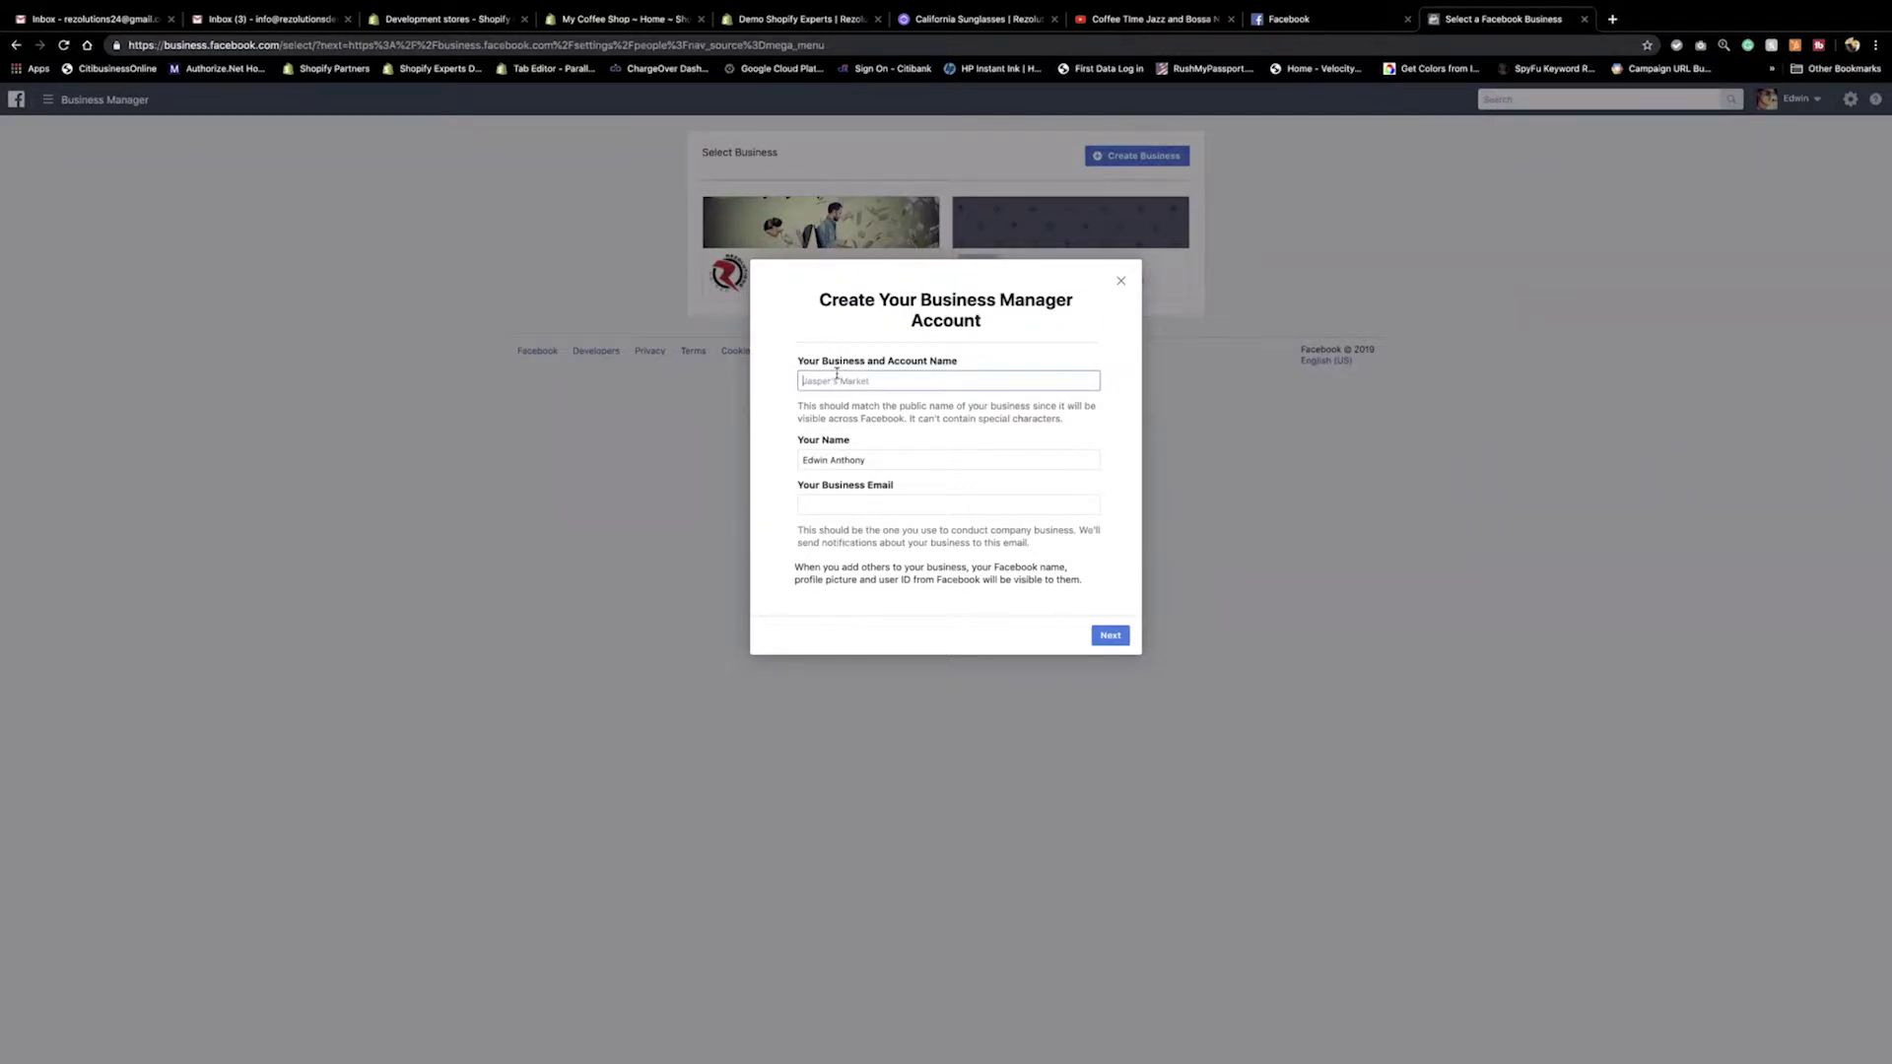
pyautogui.write('My Coffee Shop')
pyautogui.click(825, 500)
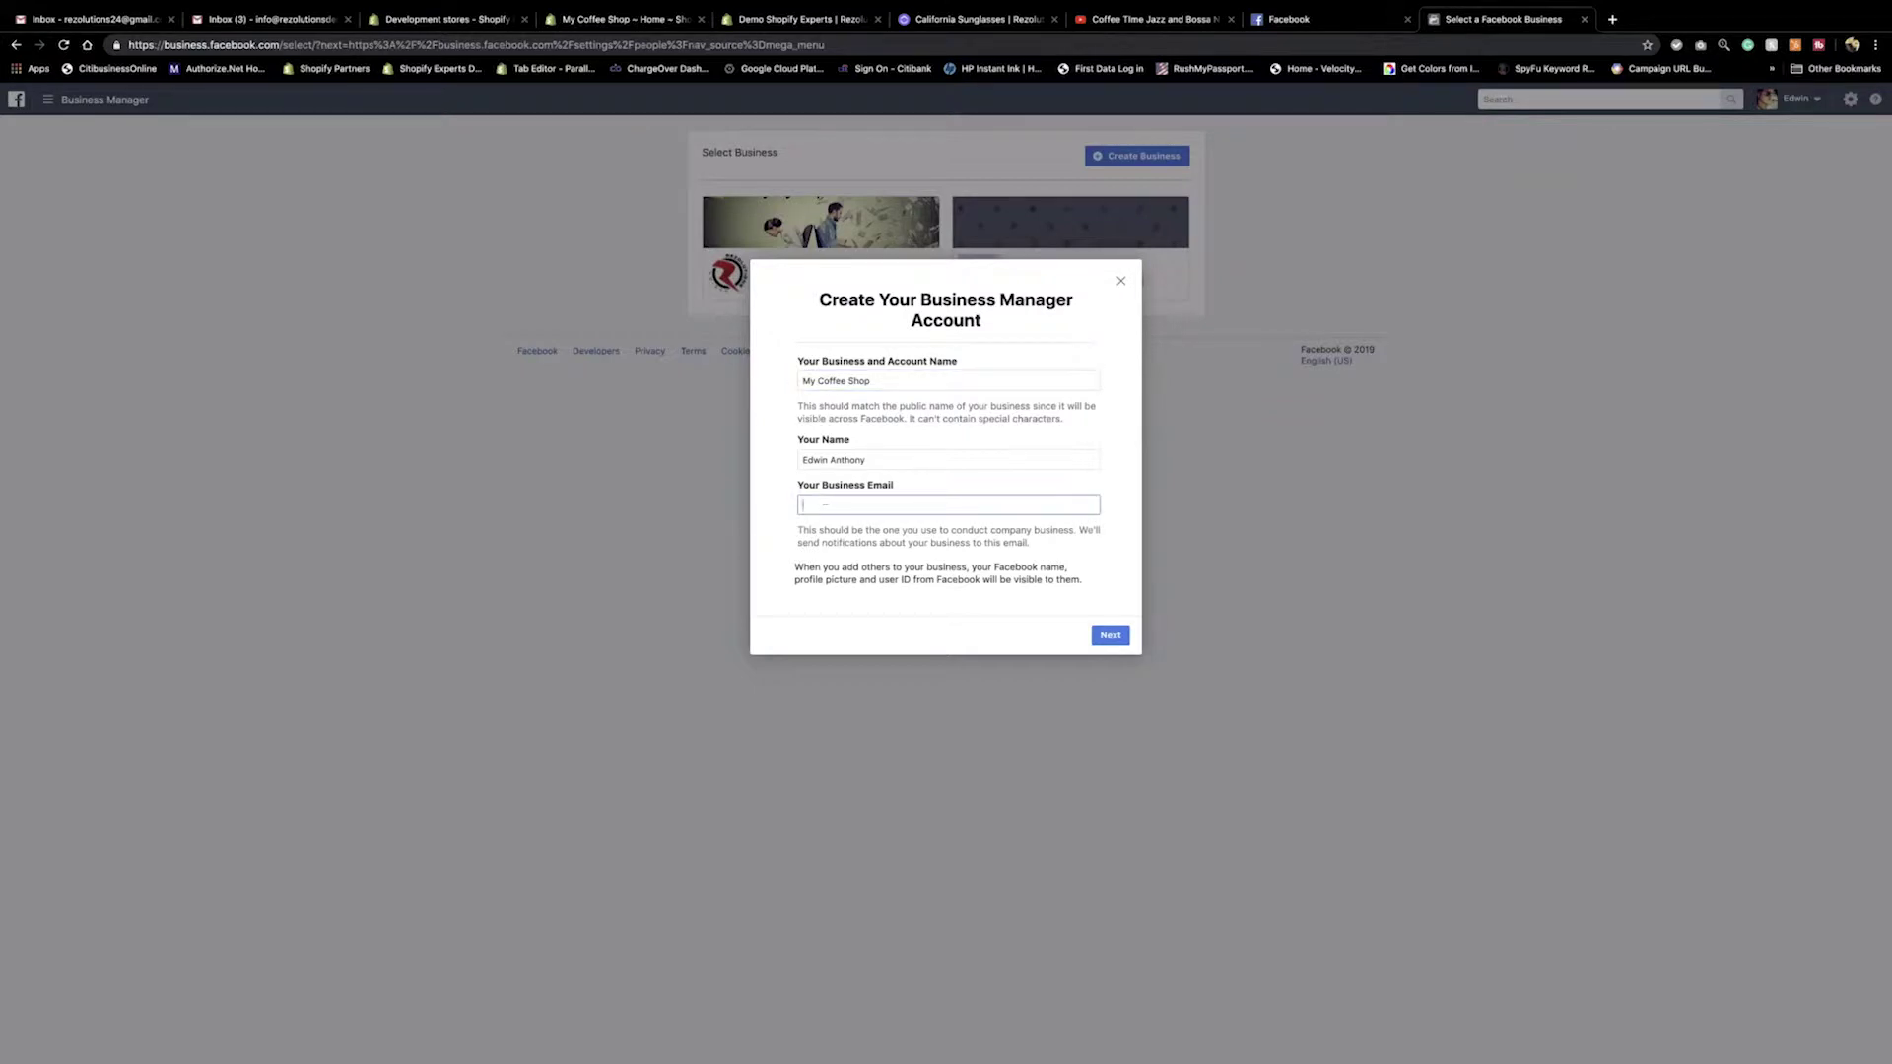
pyautogui.click(1110, 636)
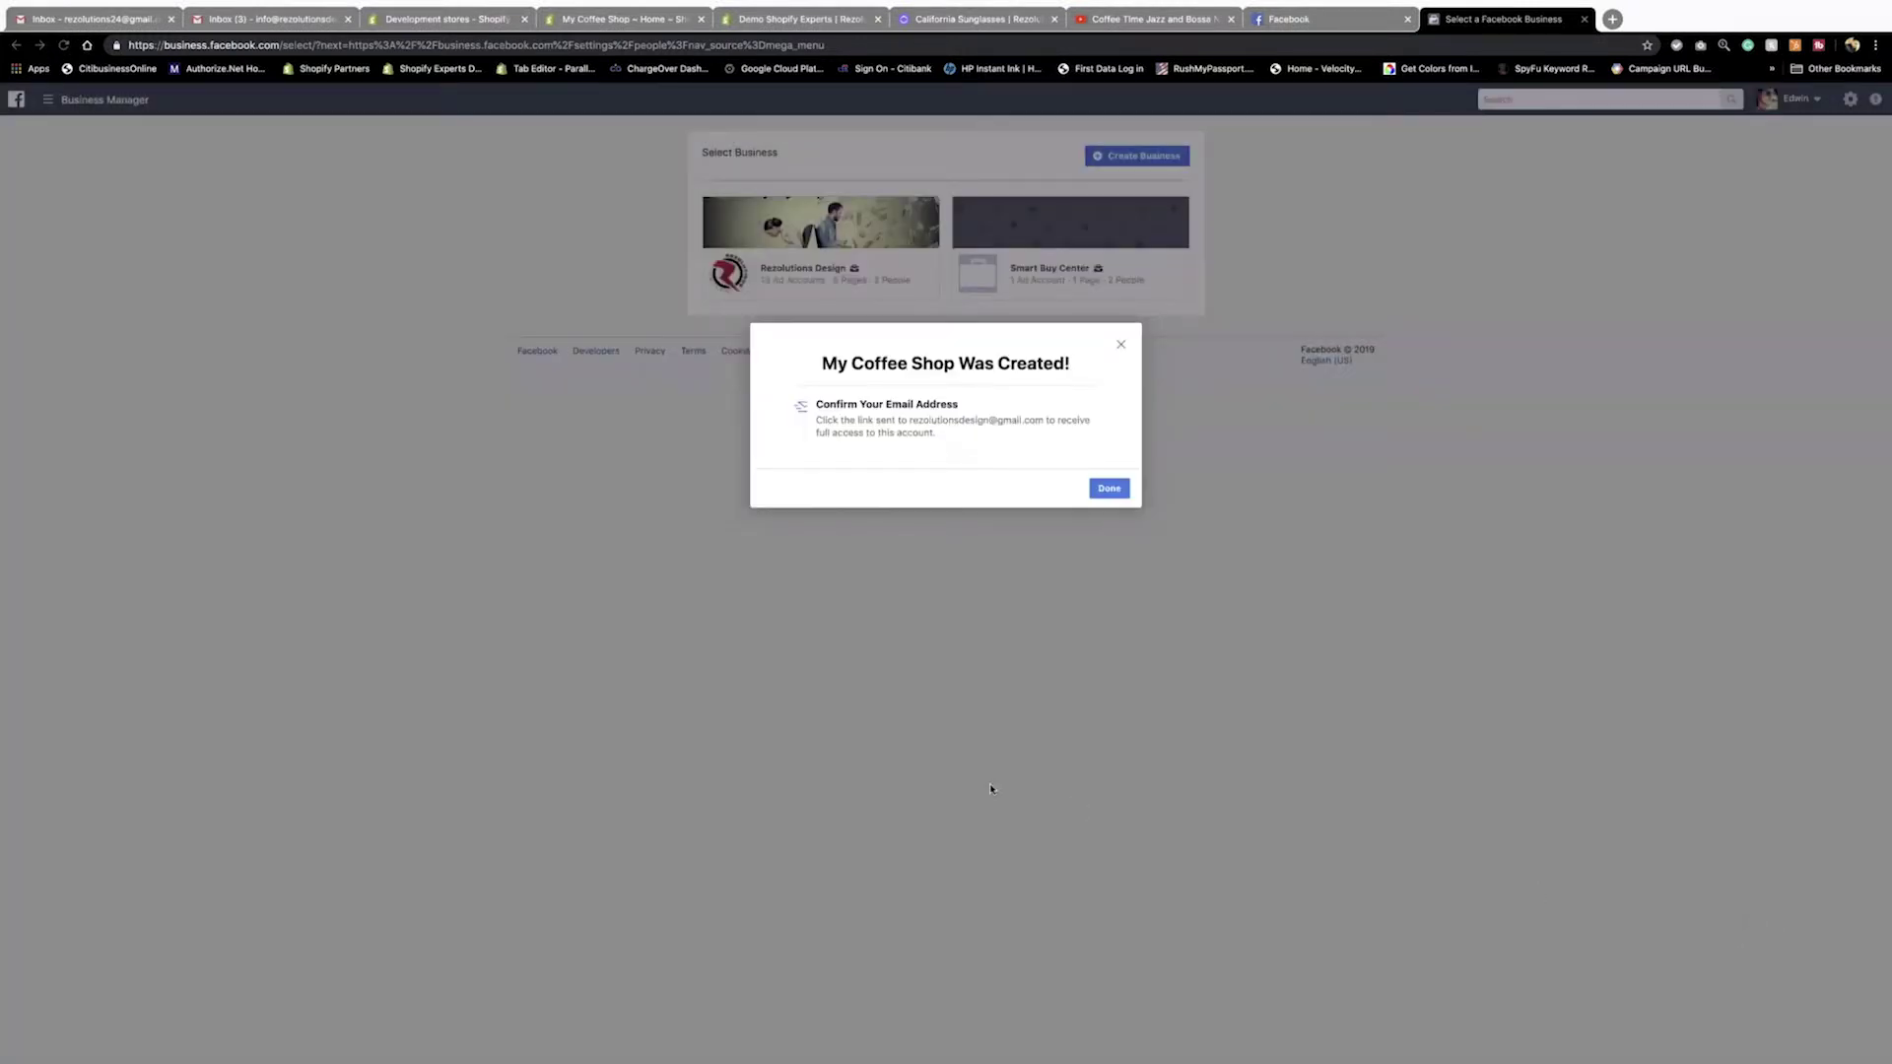
pyautogui.click(747, 805)
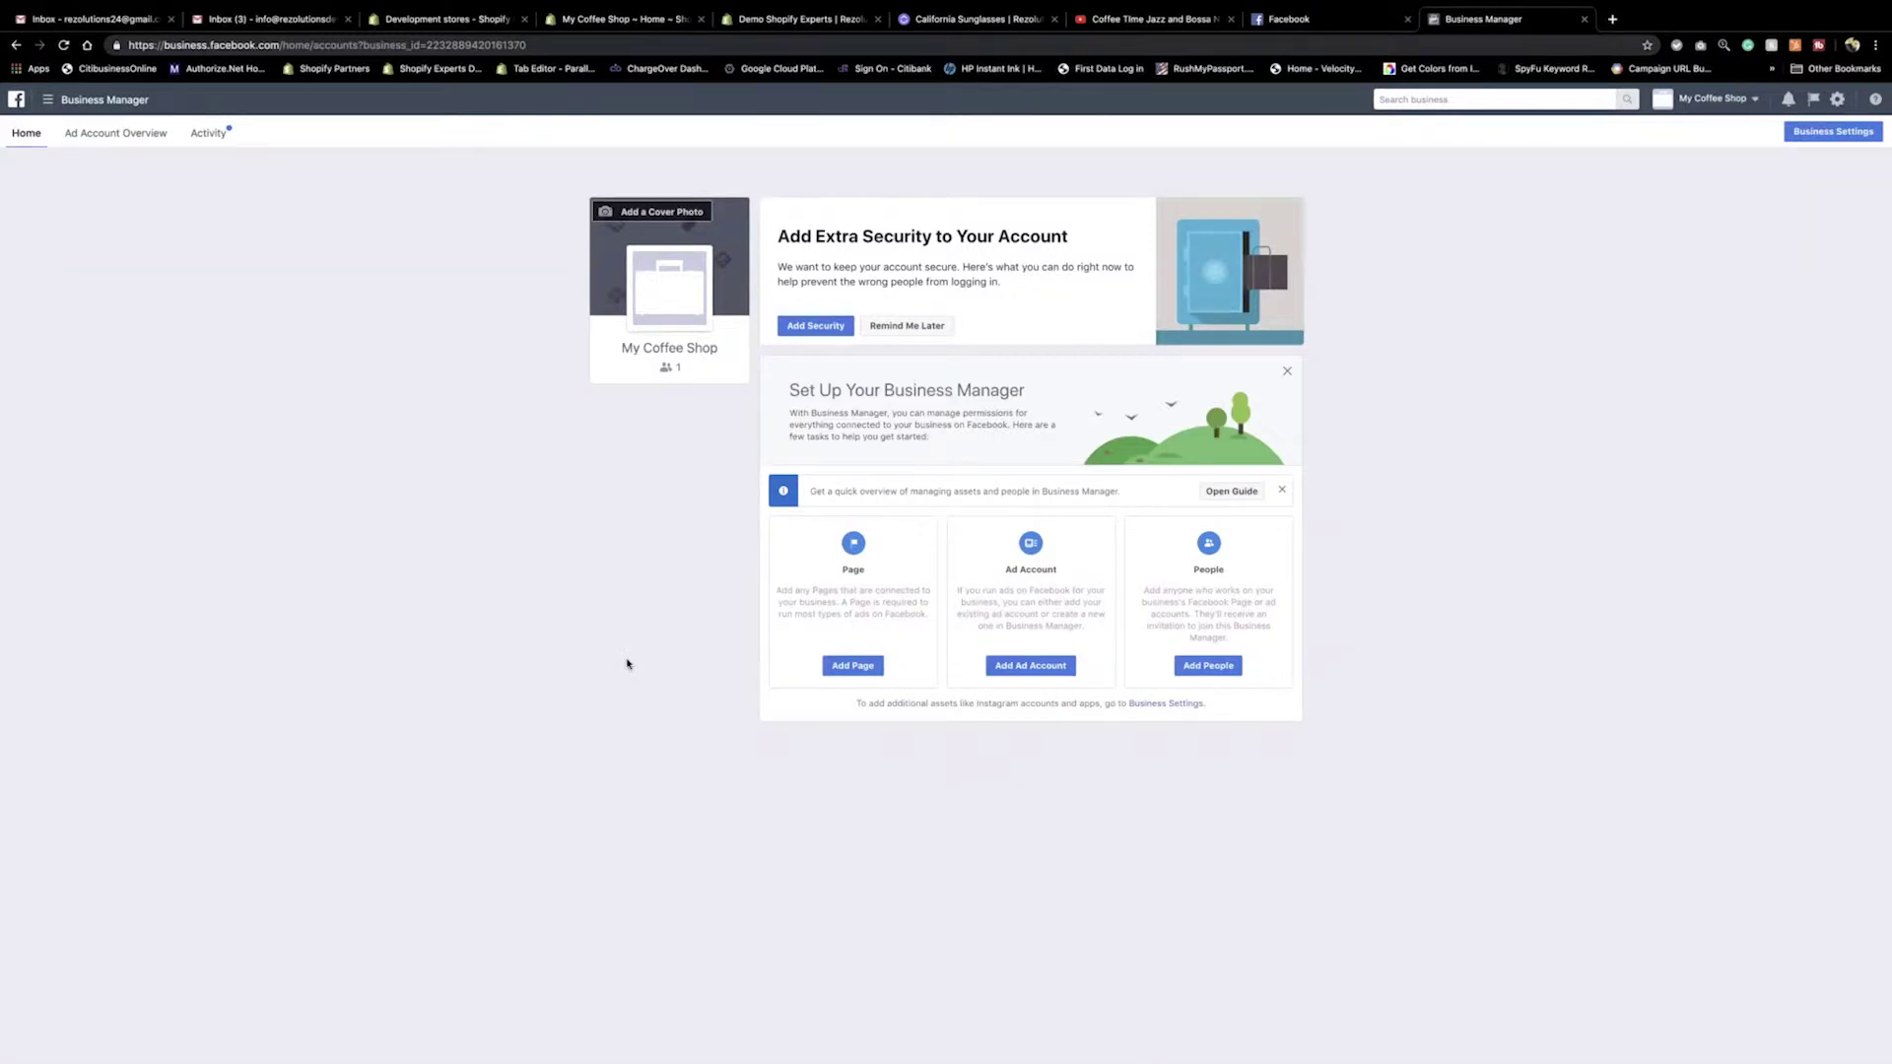
# Postpone the security setup and choose to add a Facebook Page the business owns.
pyautogui.click(911, 325)
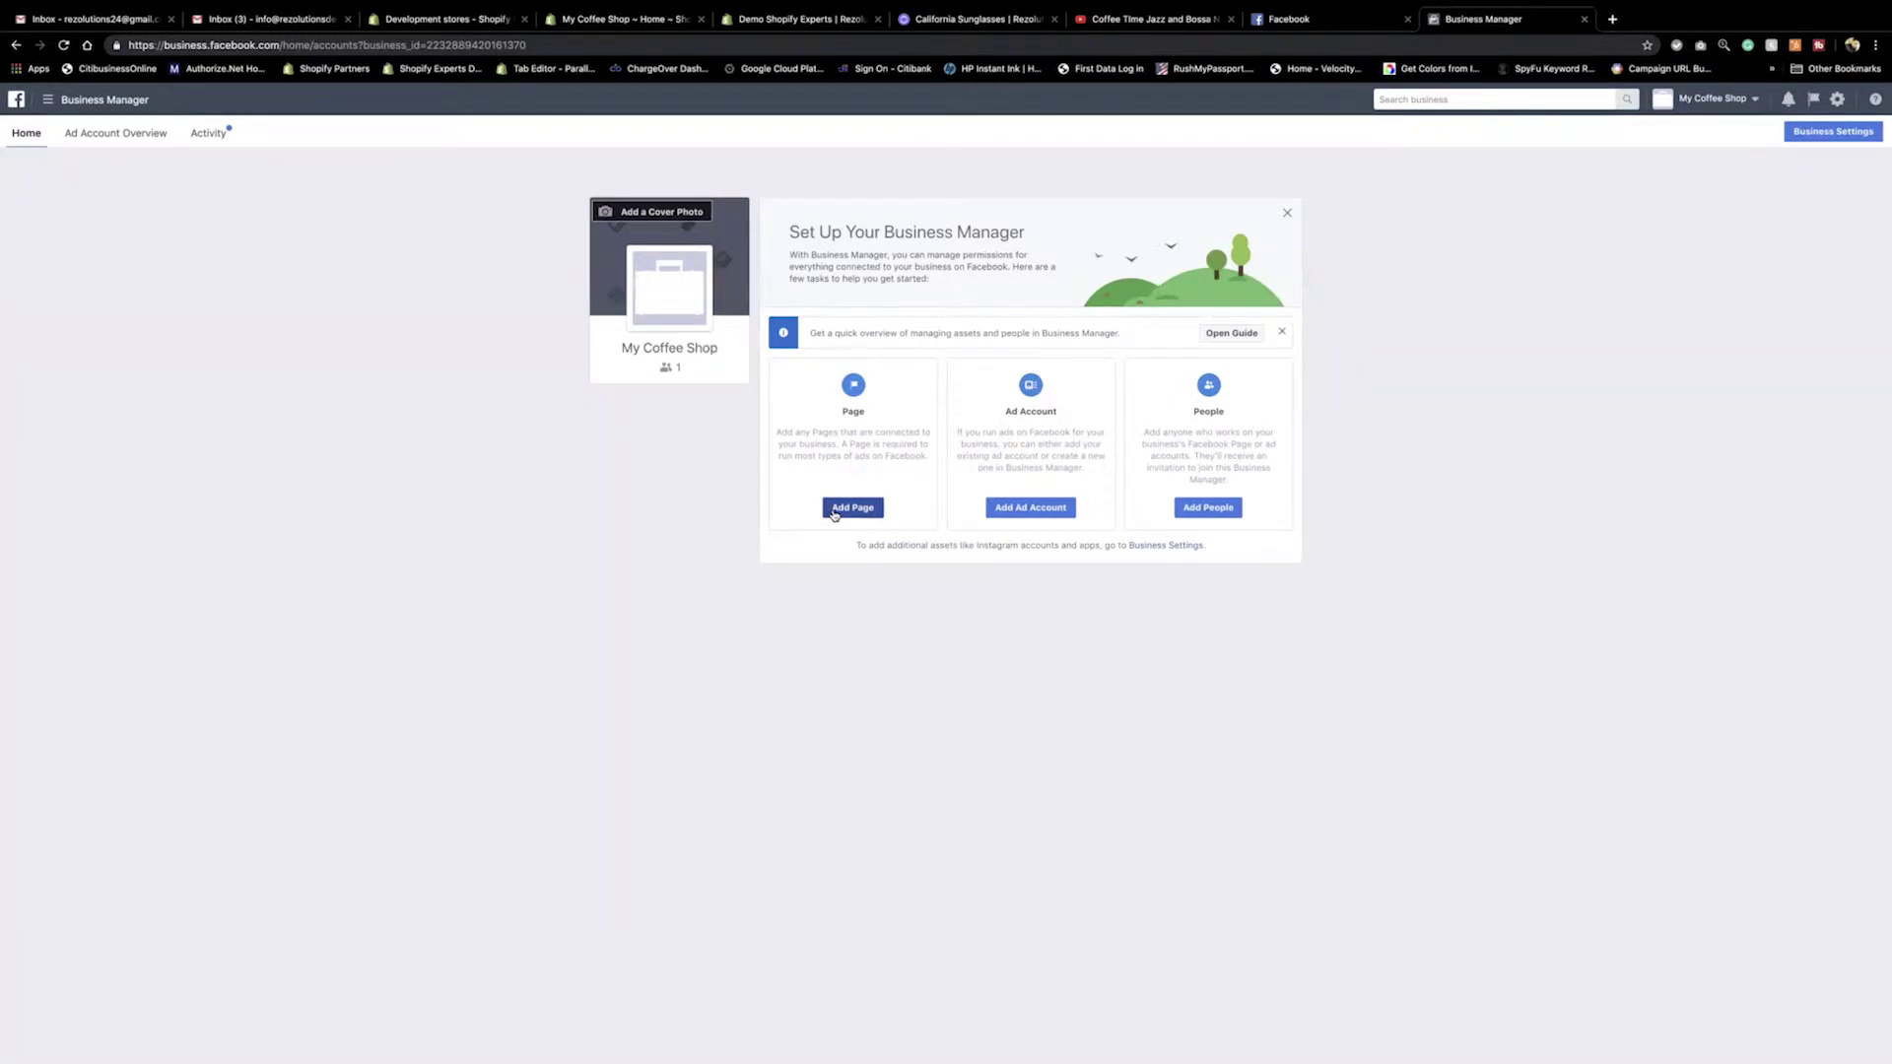
pyautogui.click(834, 511)
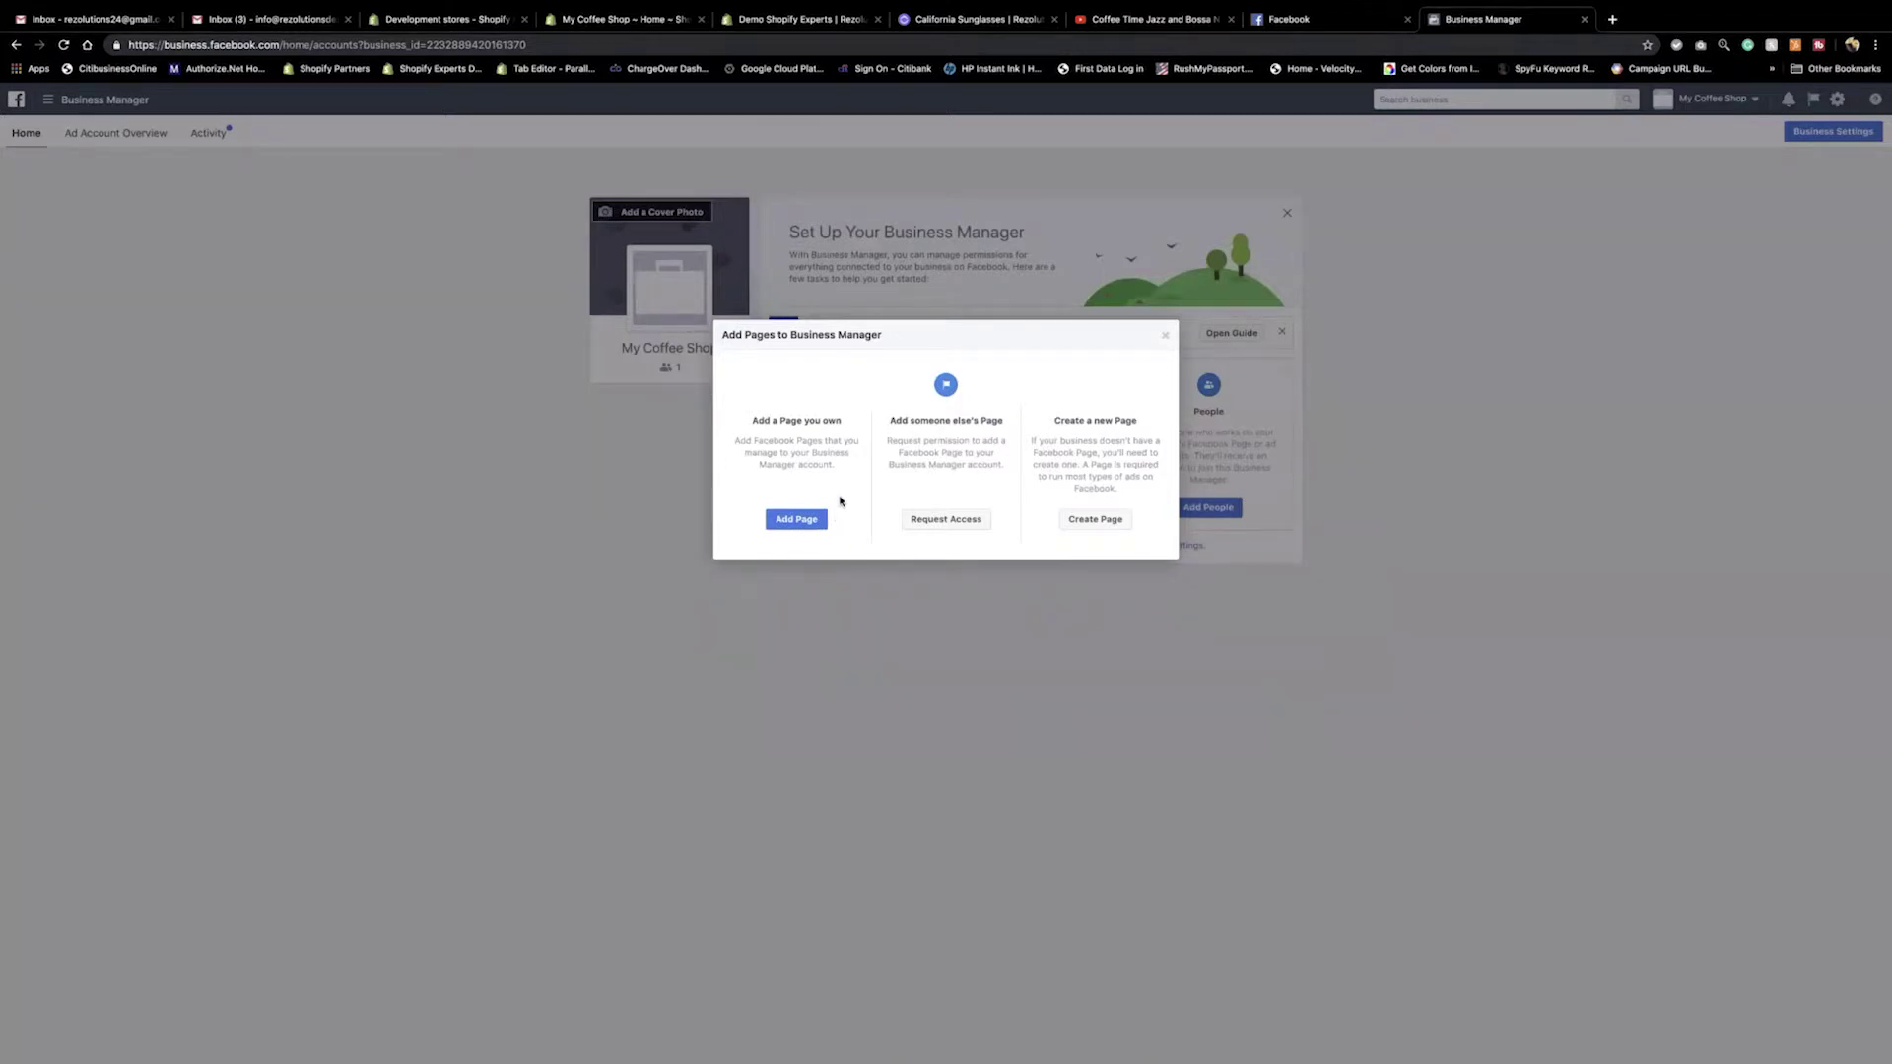
pyautogui.click(817, 520)
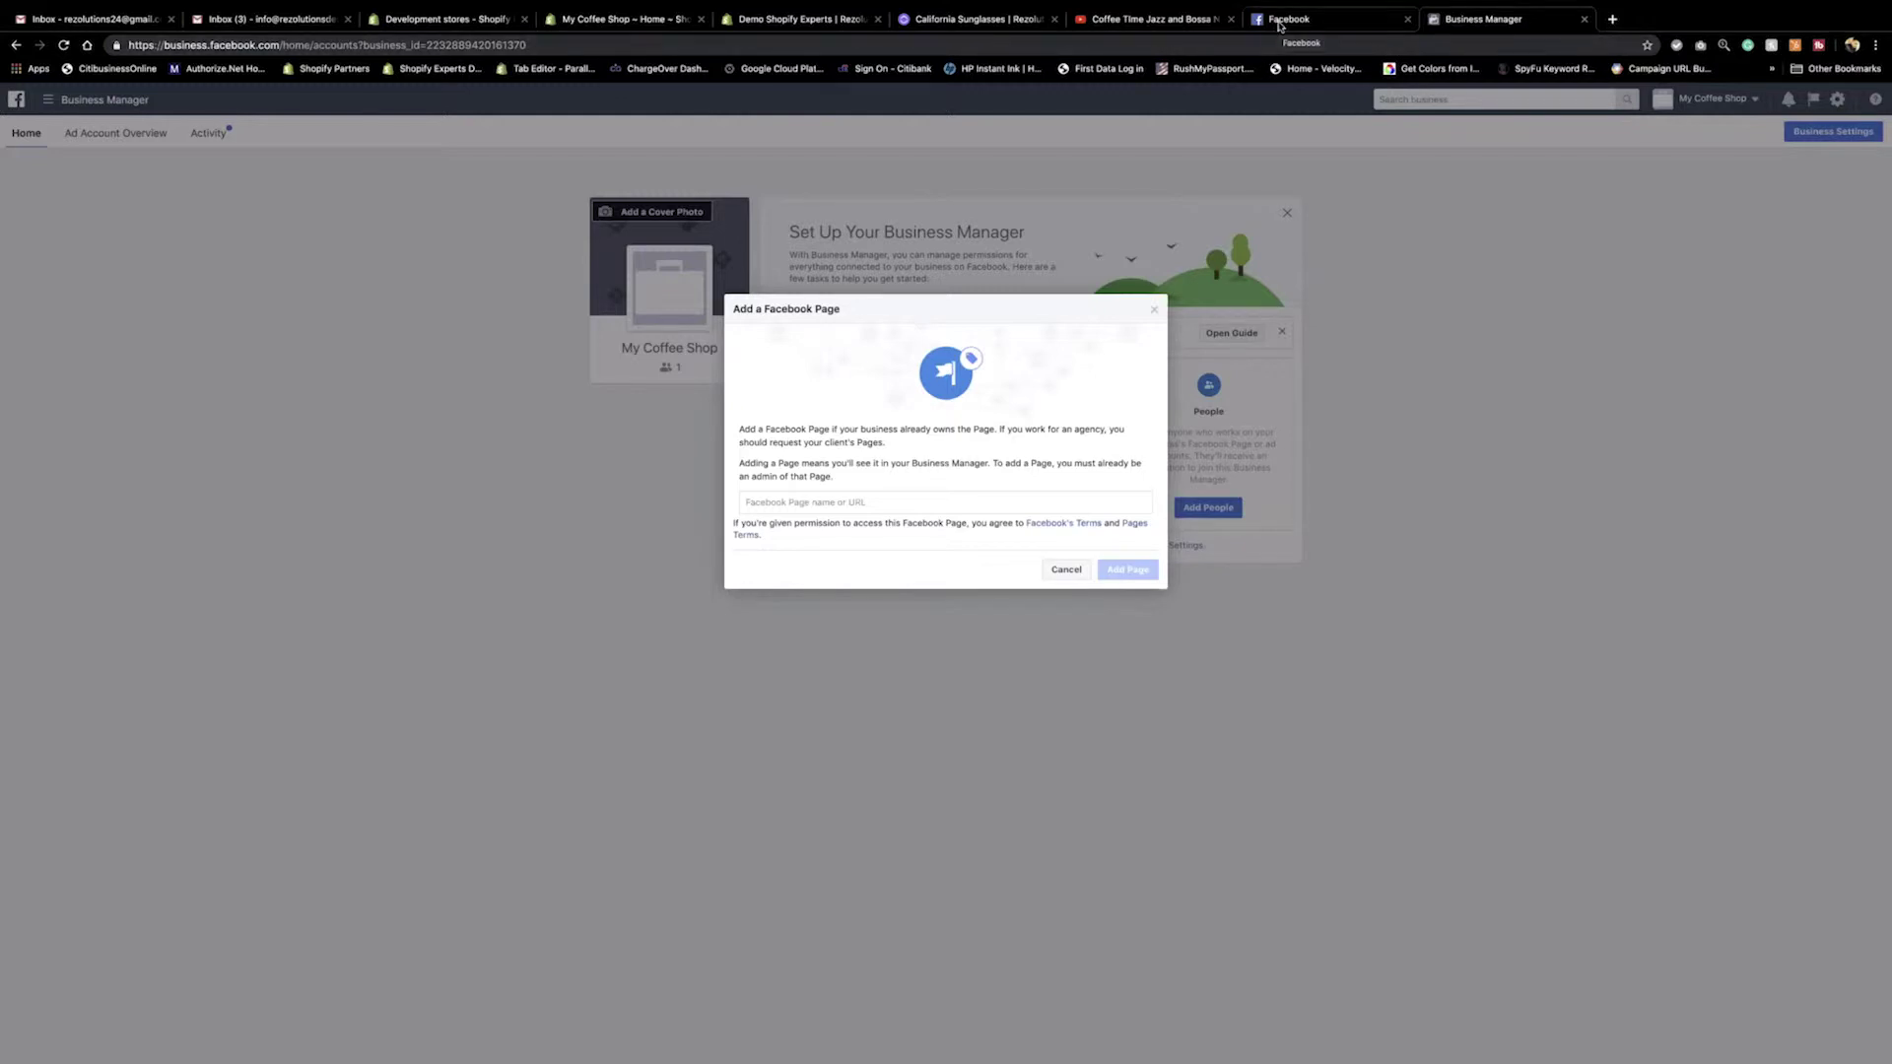
# In the Facebook tab, open the My Coffee Shop Page from Your Pages and select its URL.
pyautogui.click(1280, 25)
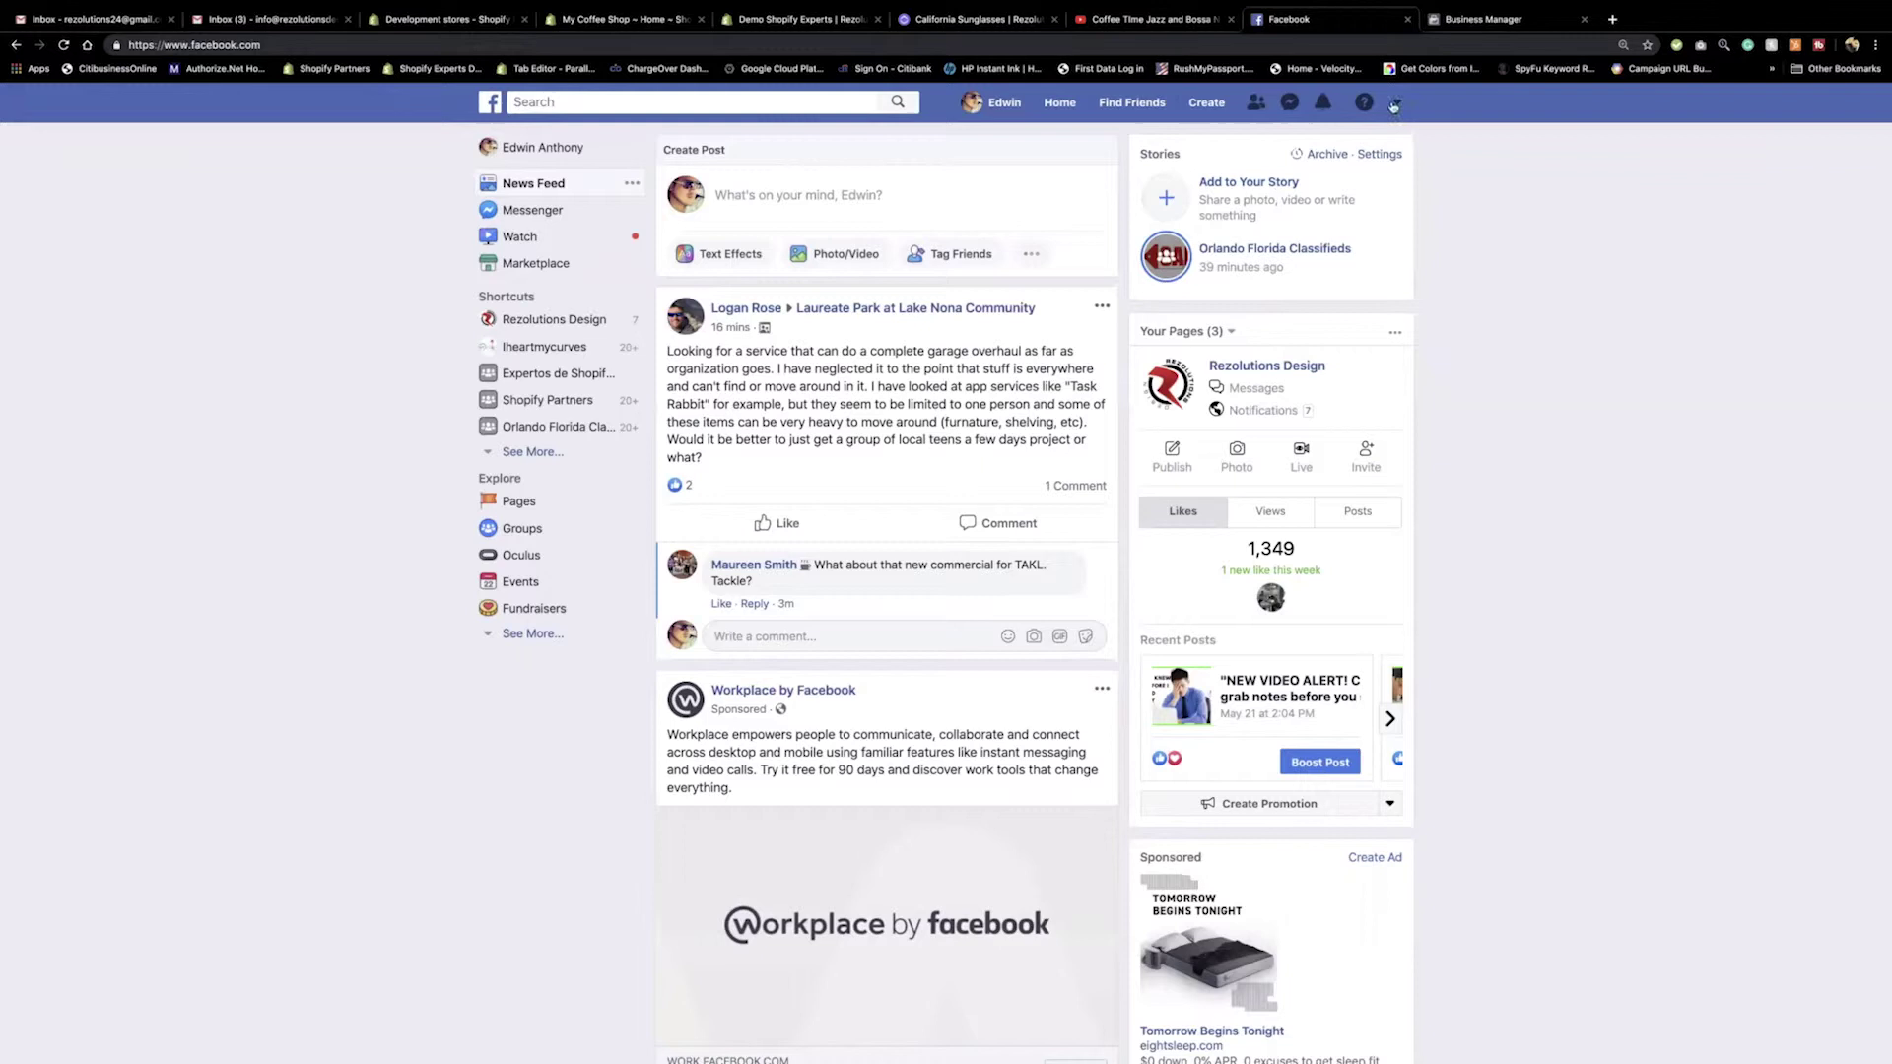
pyautogui.click(1401, 99)
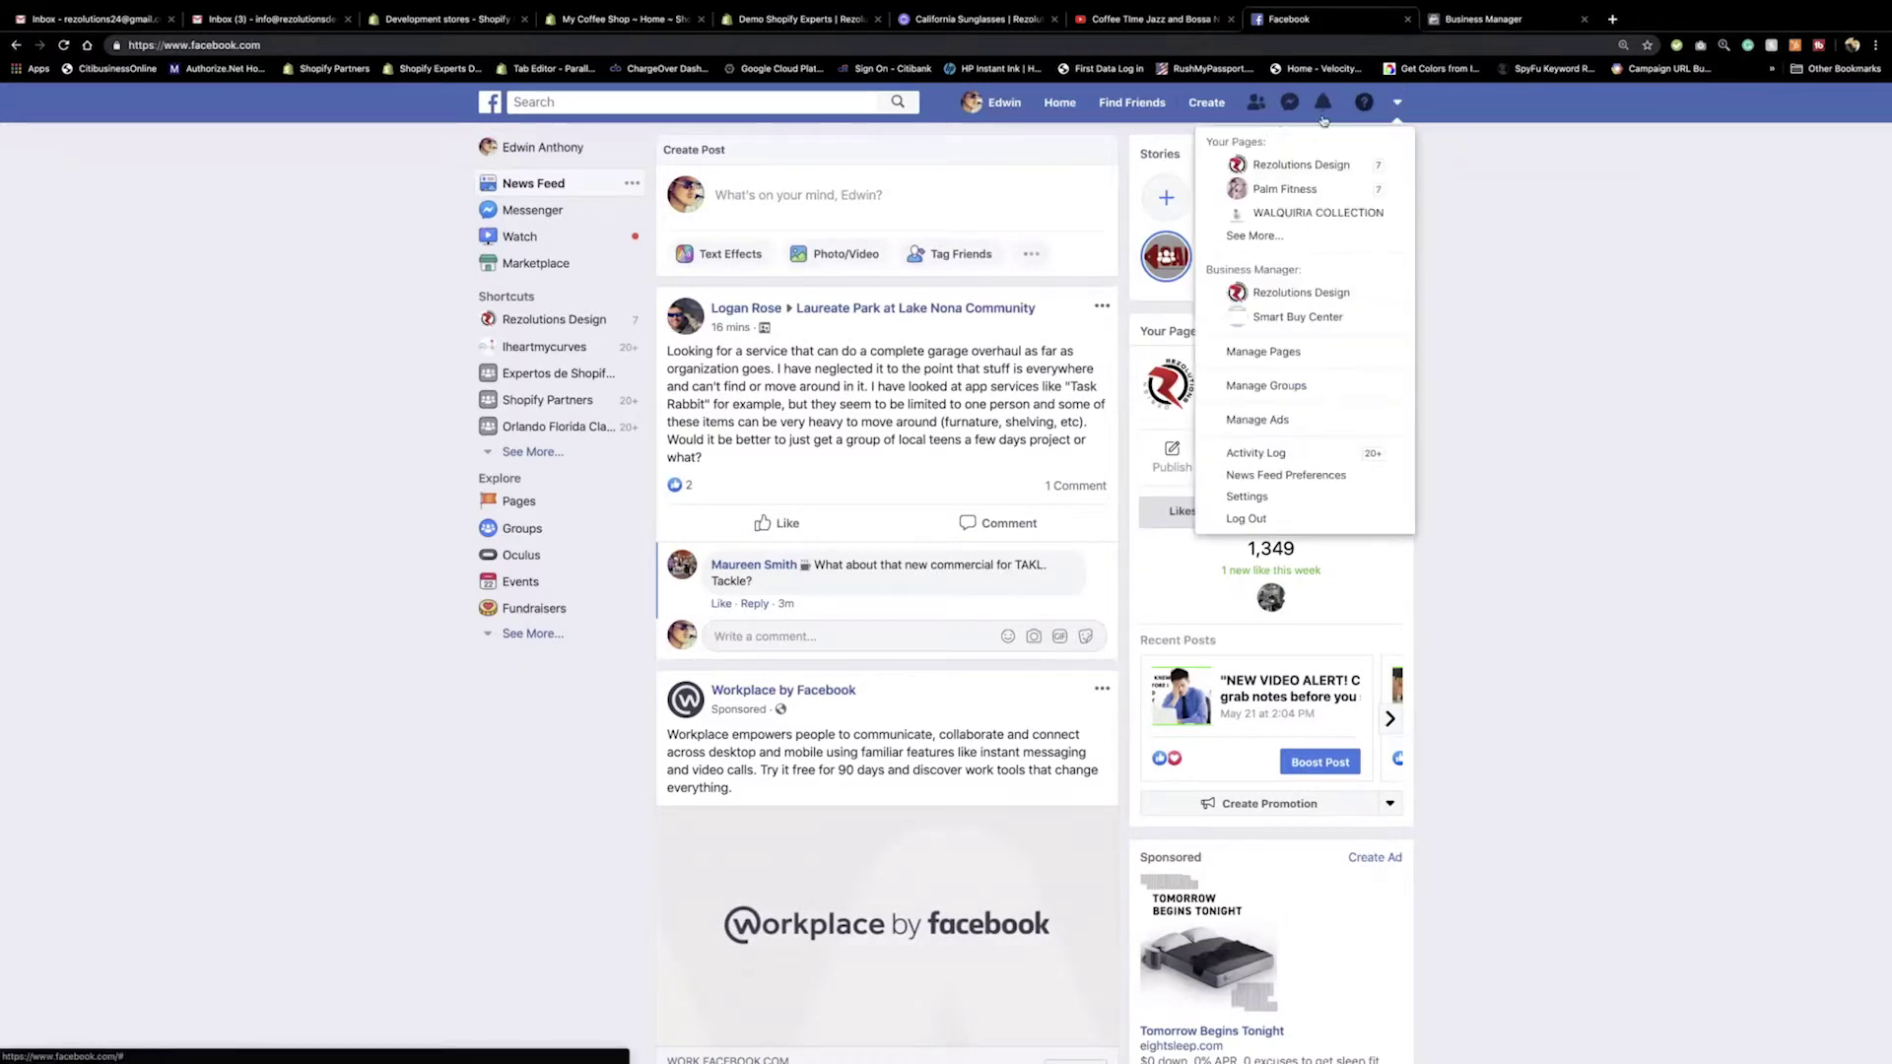
pyautogui.click(1235, 237)
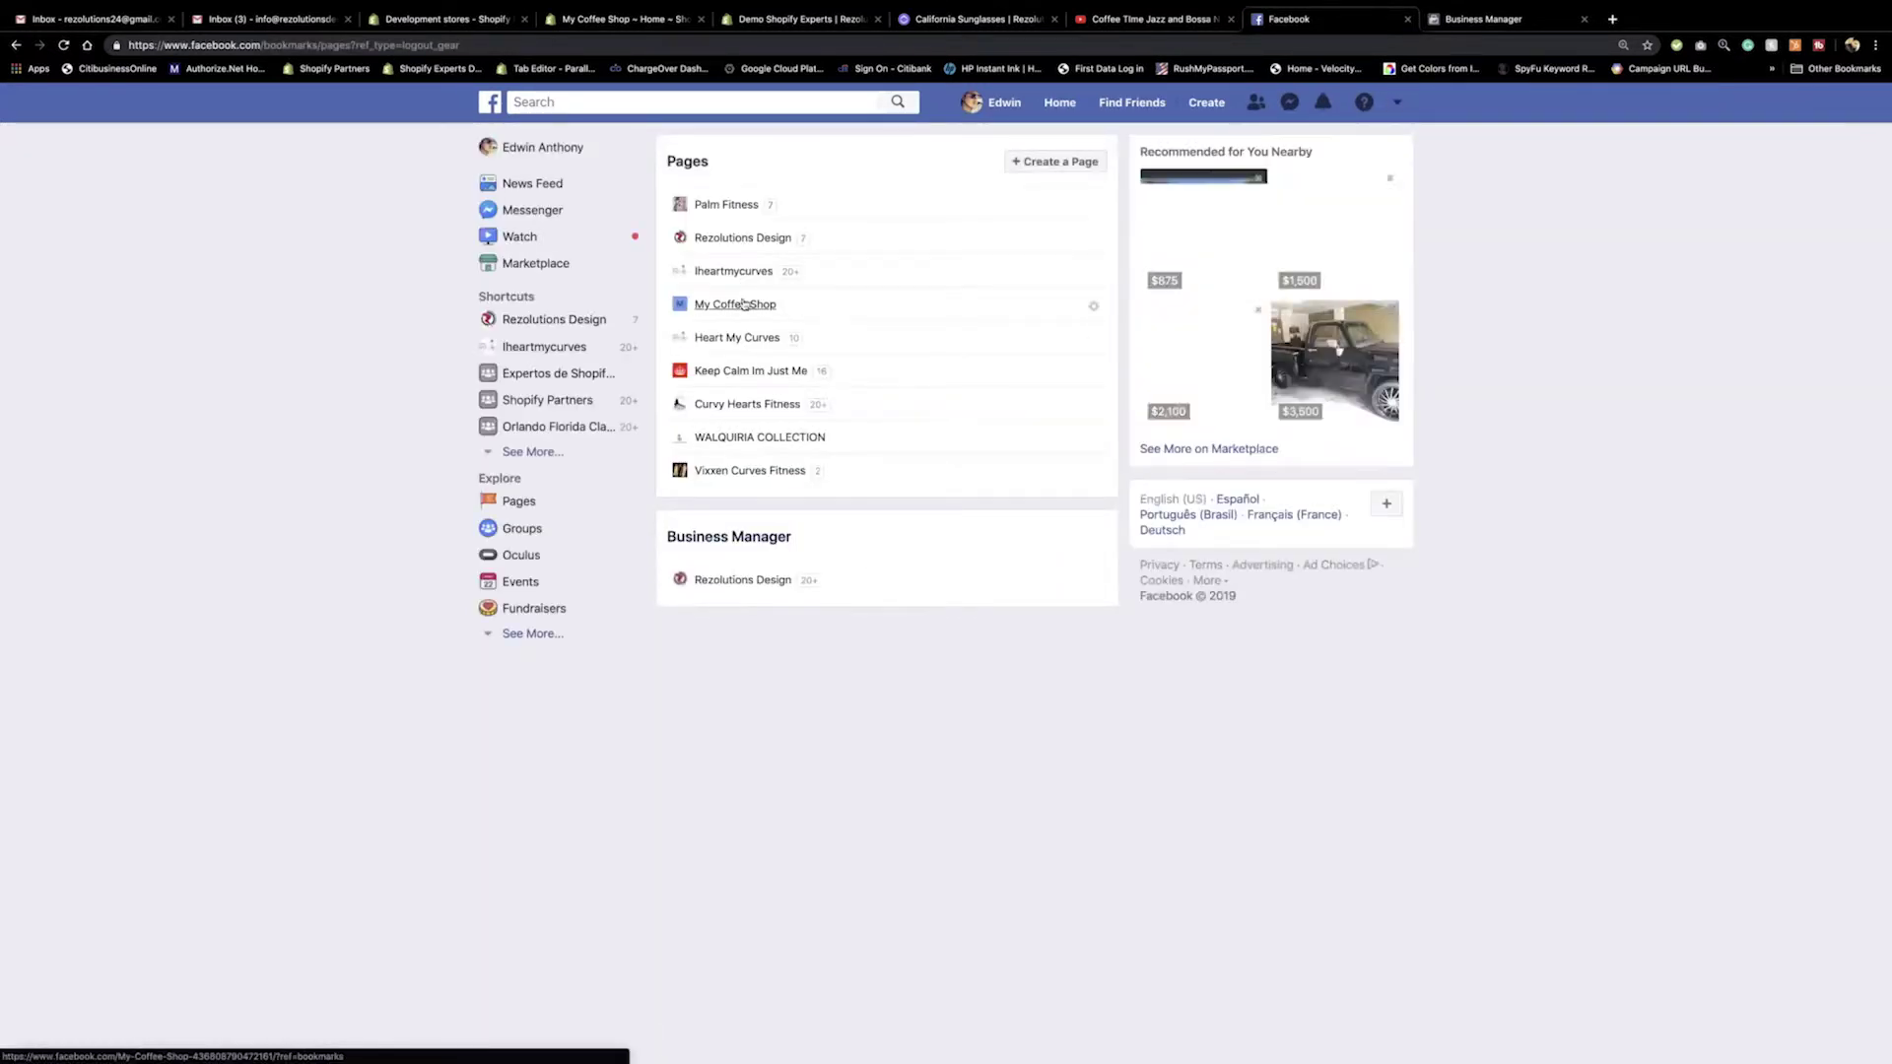
pyautogui.click(739, 305)
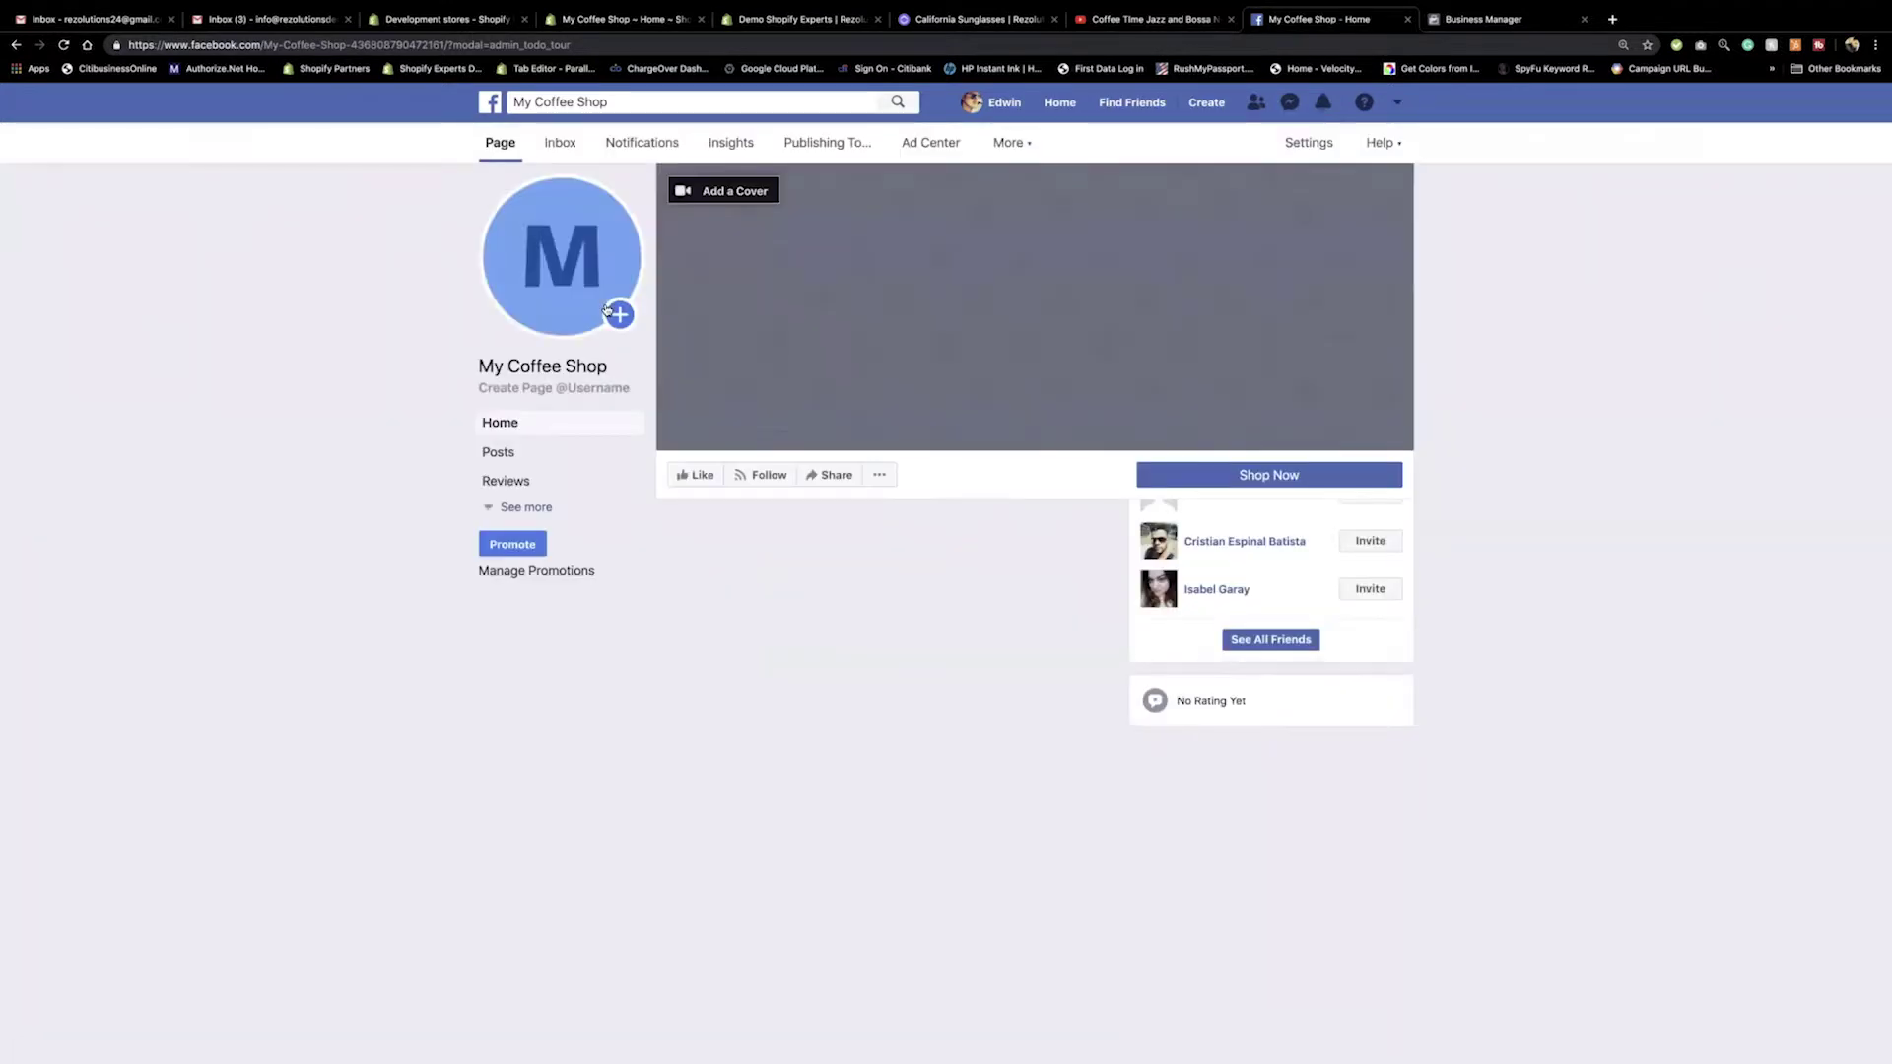
pyautogui.click(428, 45)
pyautogui.press('super+c')
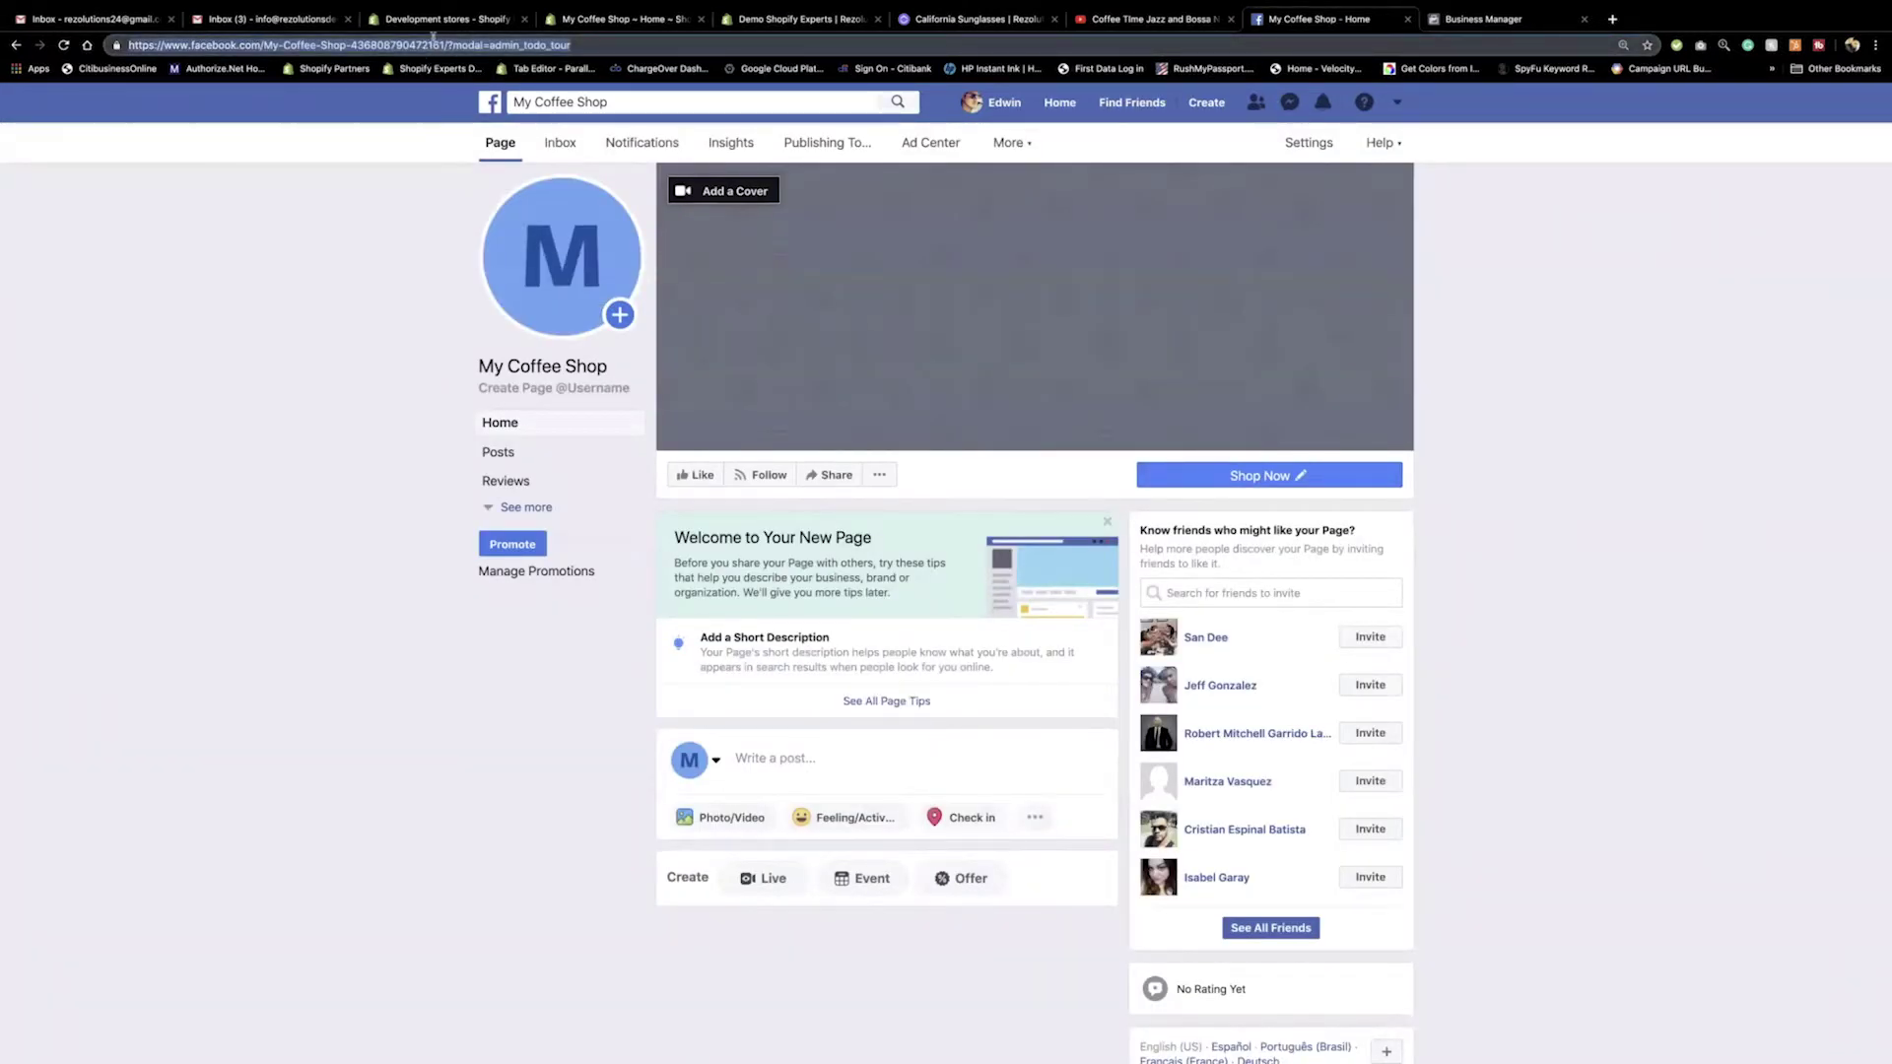
# Paste the My Coffee Shop Page URL into Business Manager, add the Page, and close the confirmation.
pyautogui.click(1479, 20)
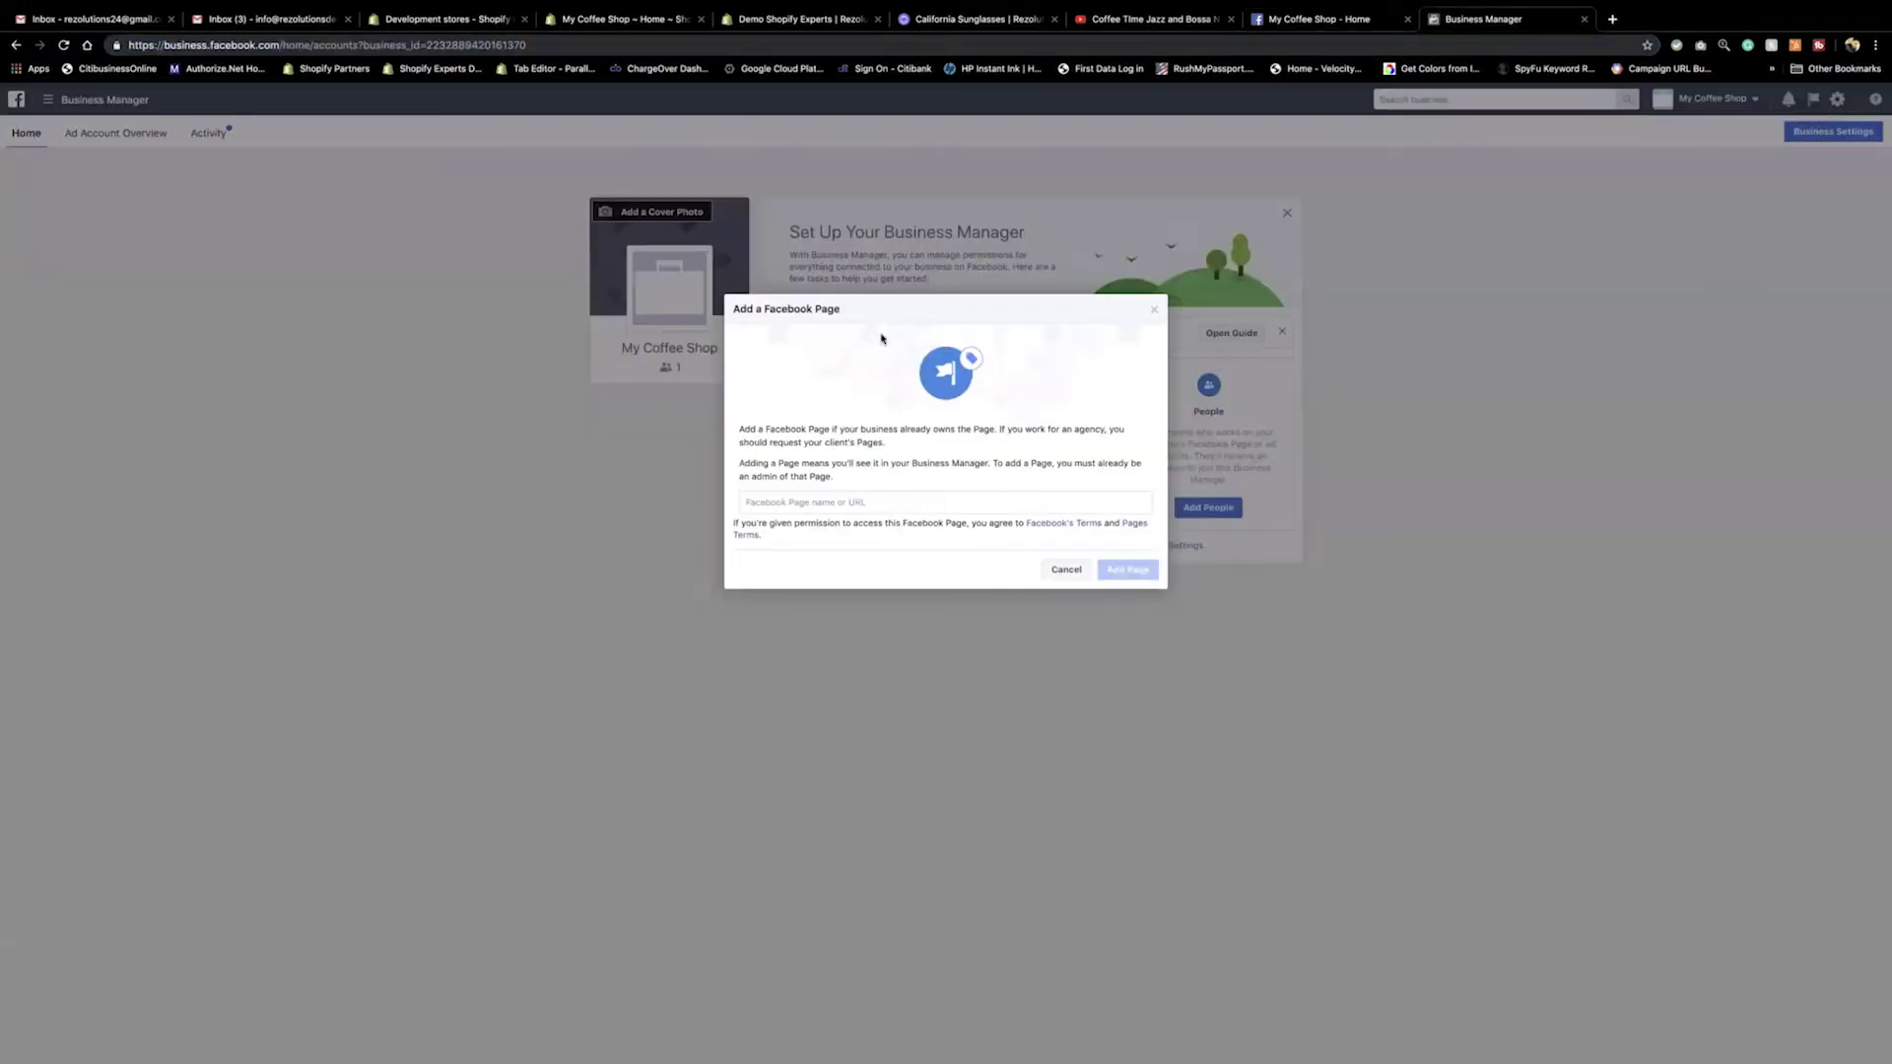
pyautogui.click(815, 505)
pyautogui.press('super+v')
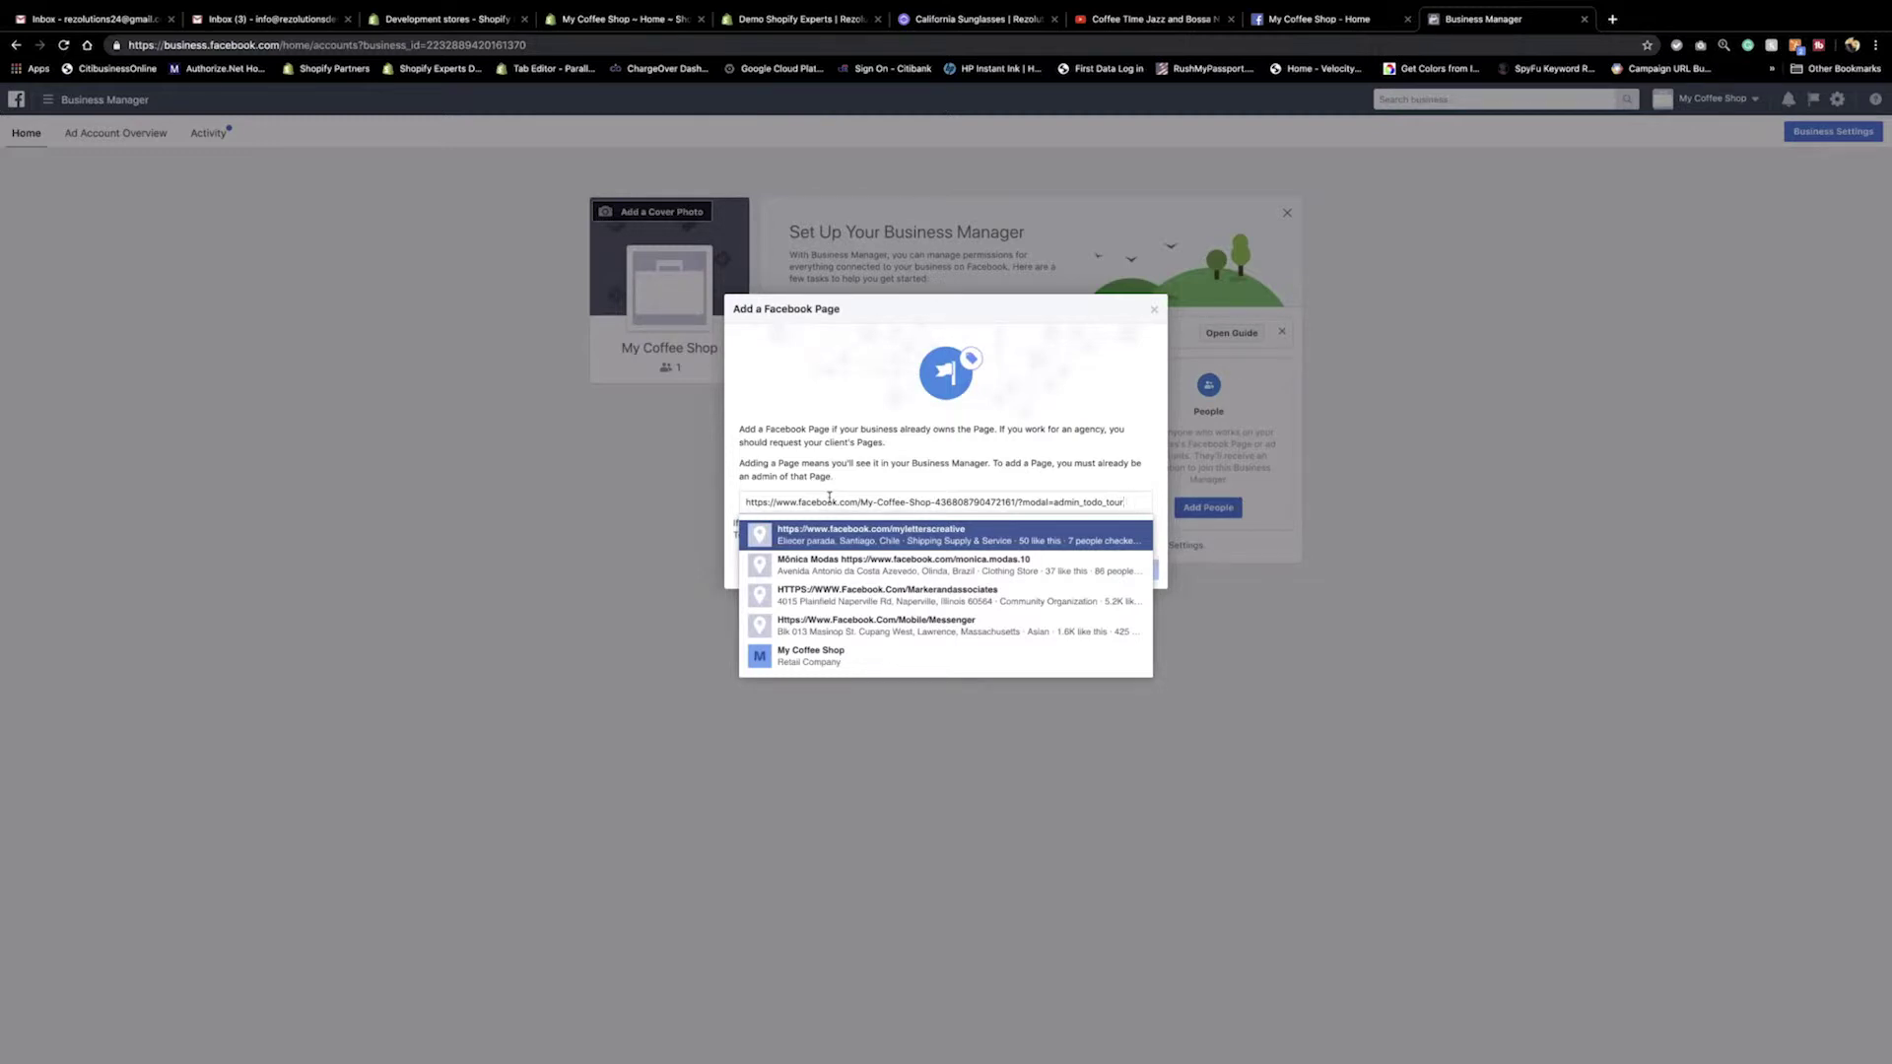
pyautogui.click(788, 663)
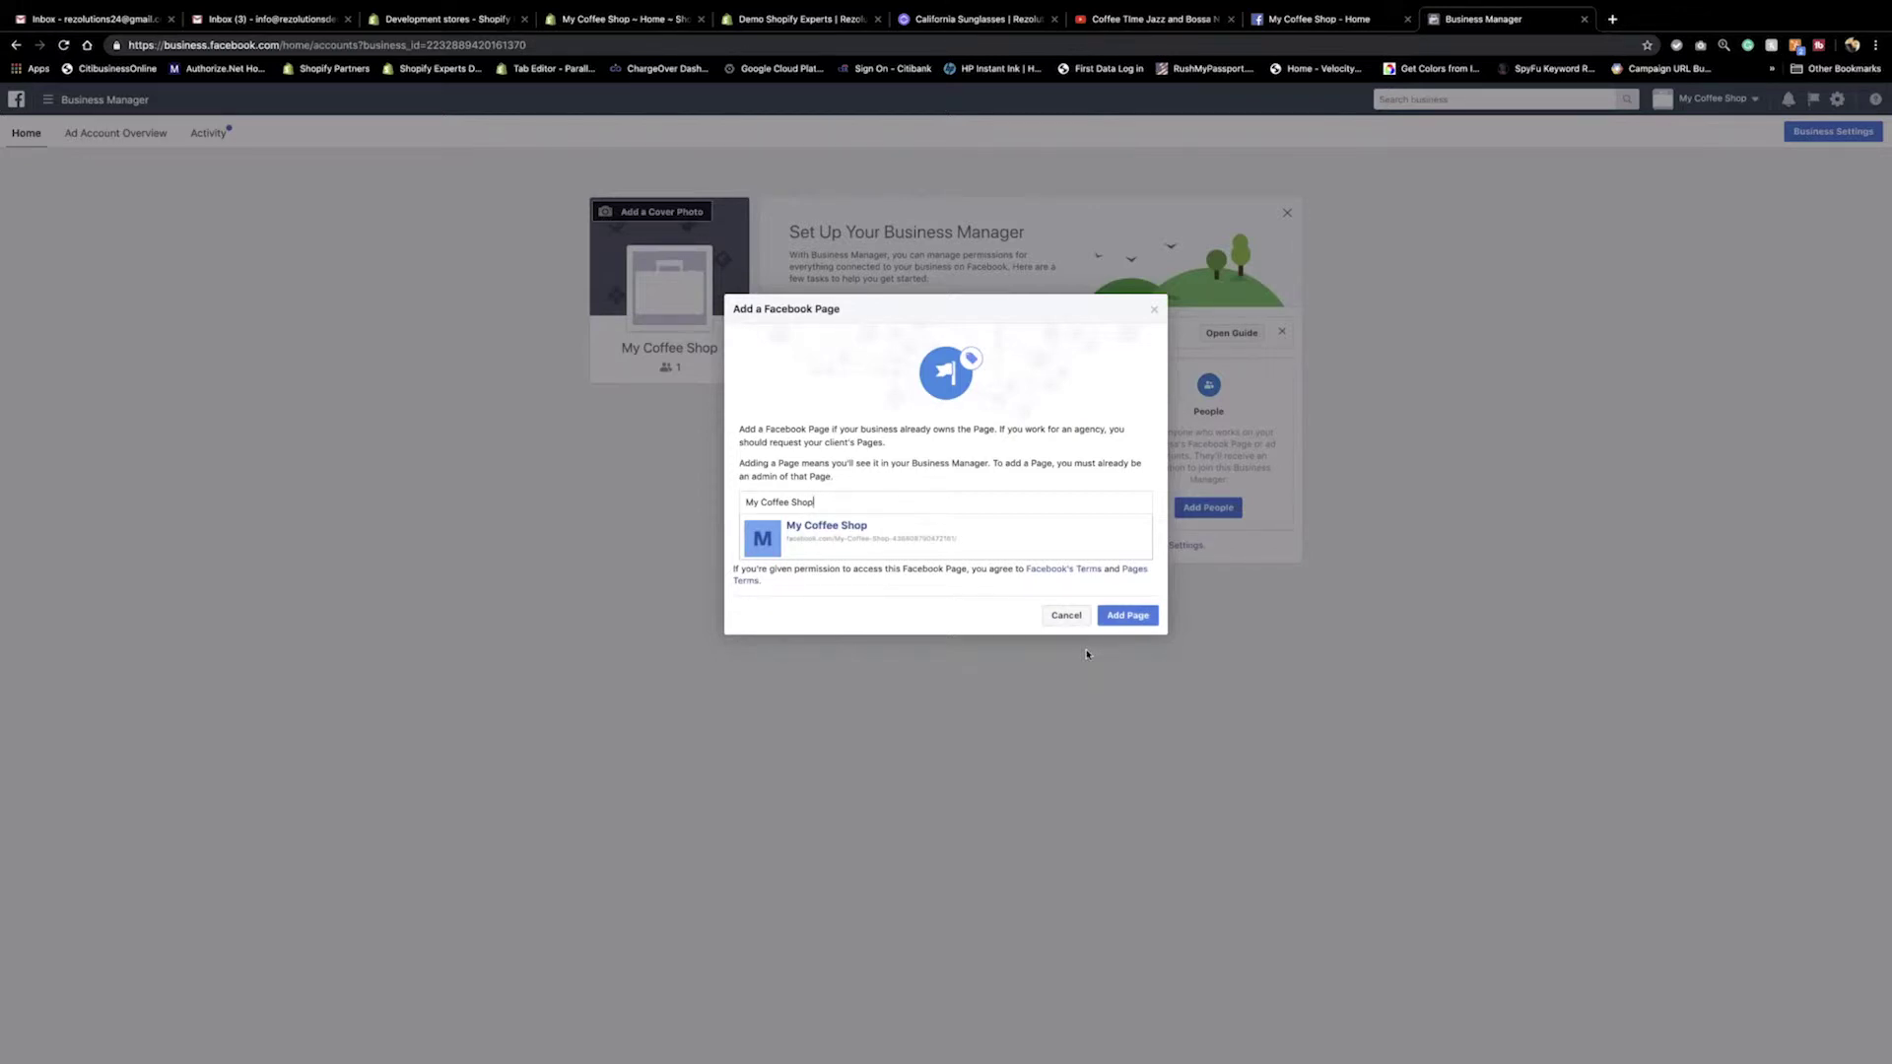
pyautogui.click(1124, 616)
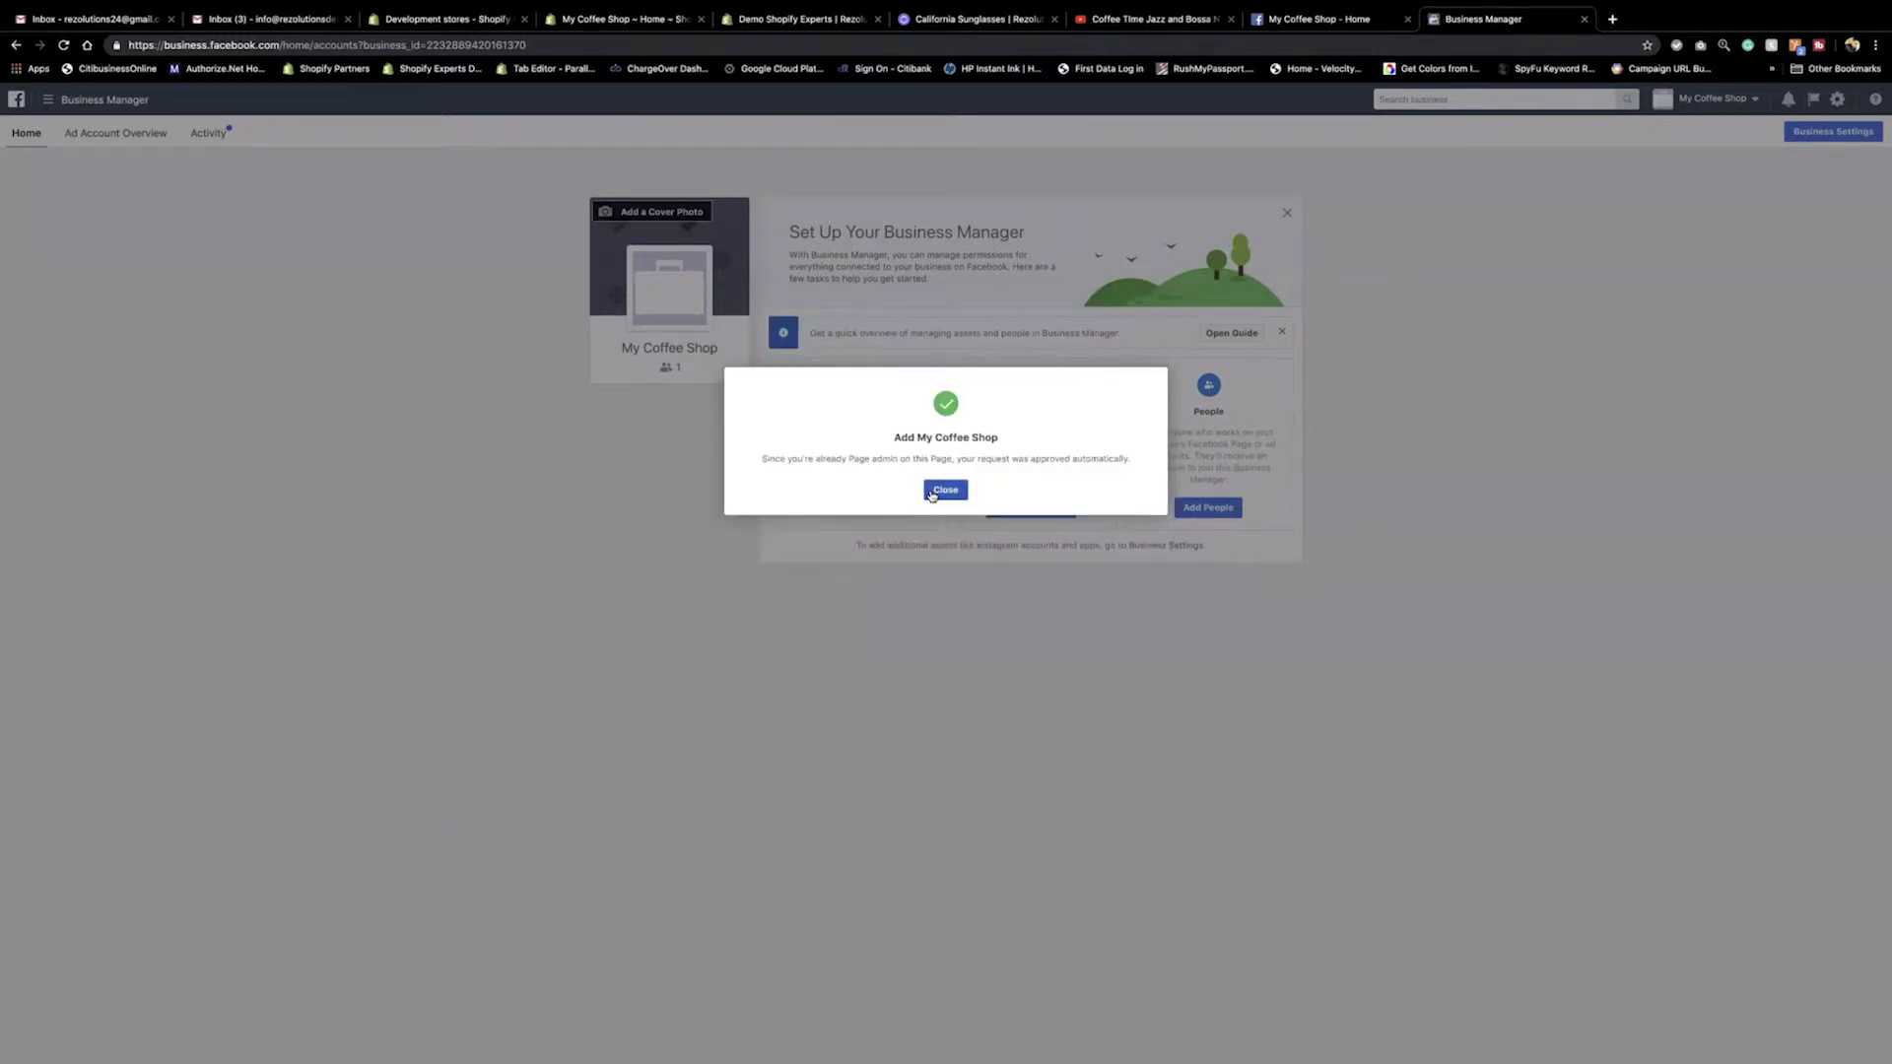
pyautogui.click(942, 490)
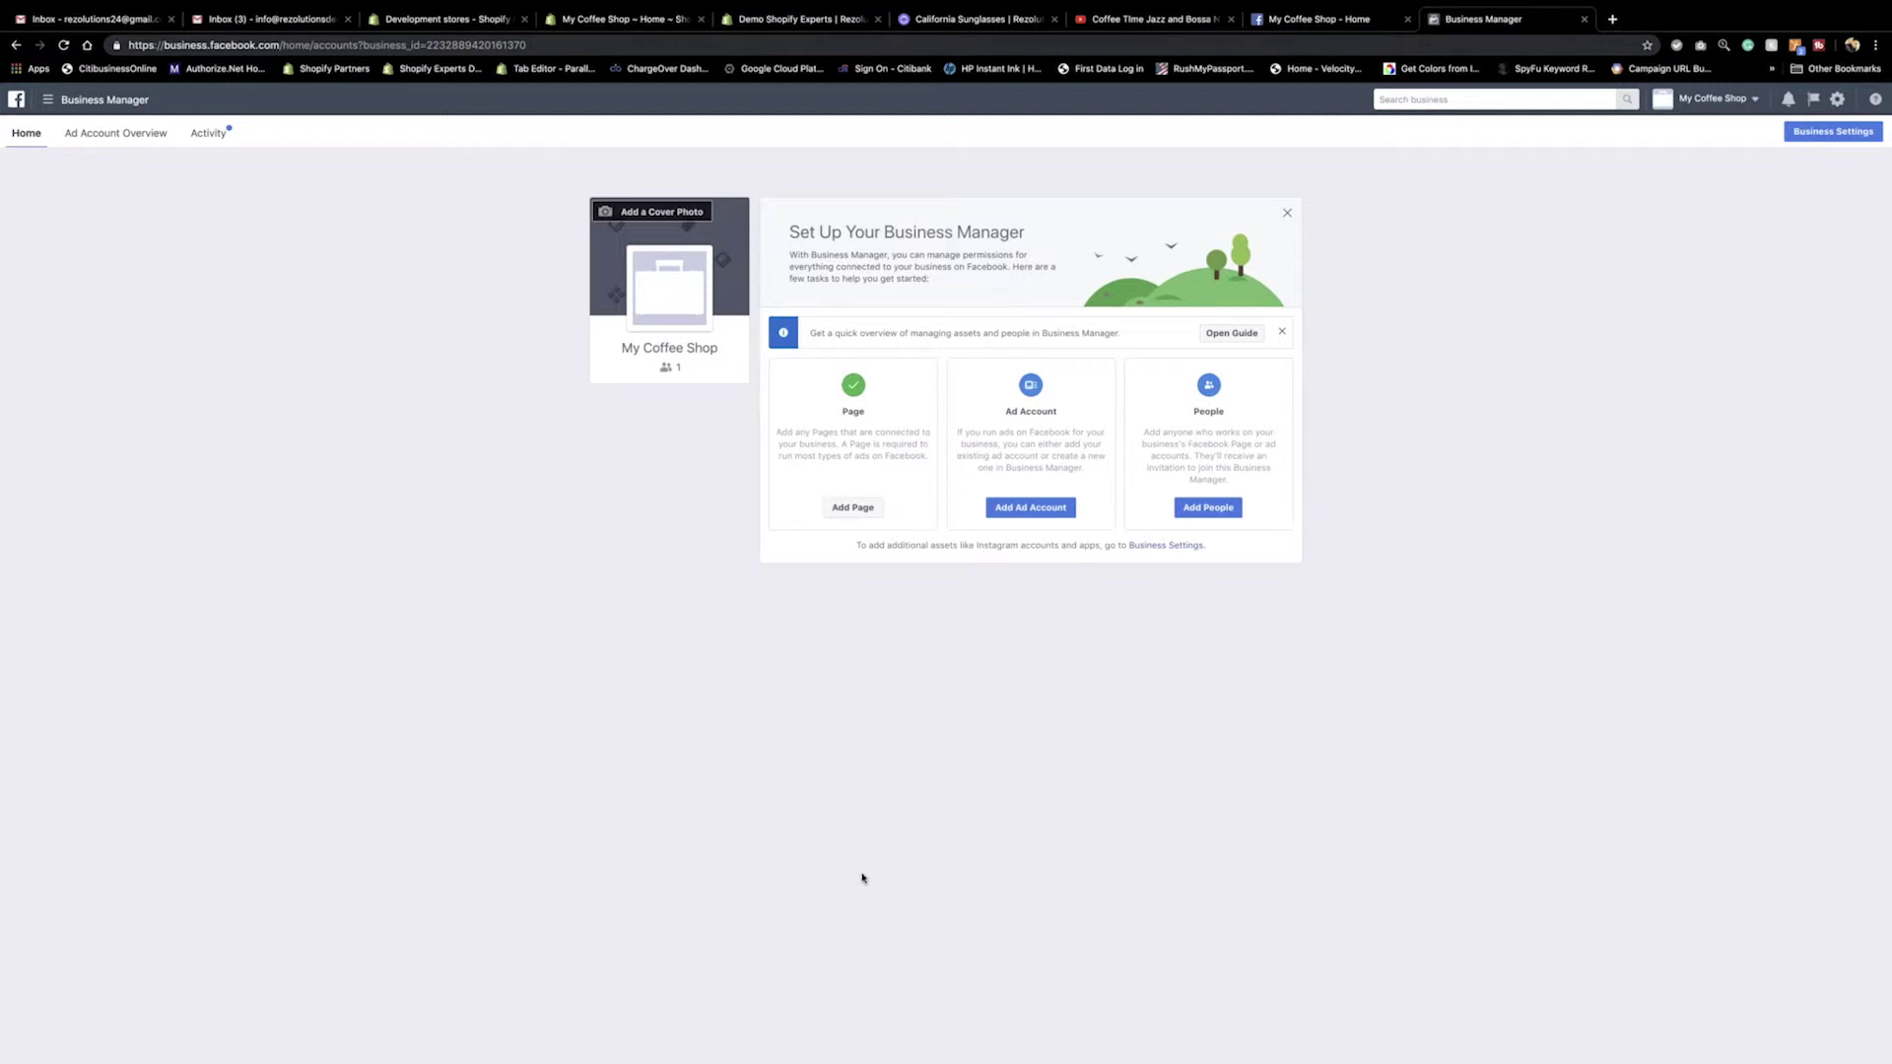
# Start adding an existing ad account, cancel, and reopen the Add Ad Account options.
pyautogui.click(1029, 508)
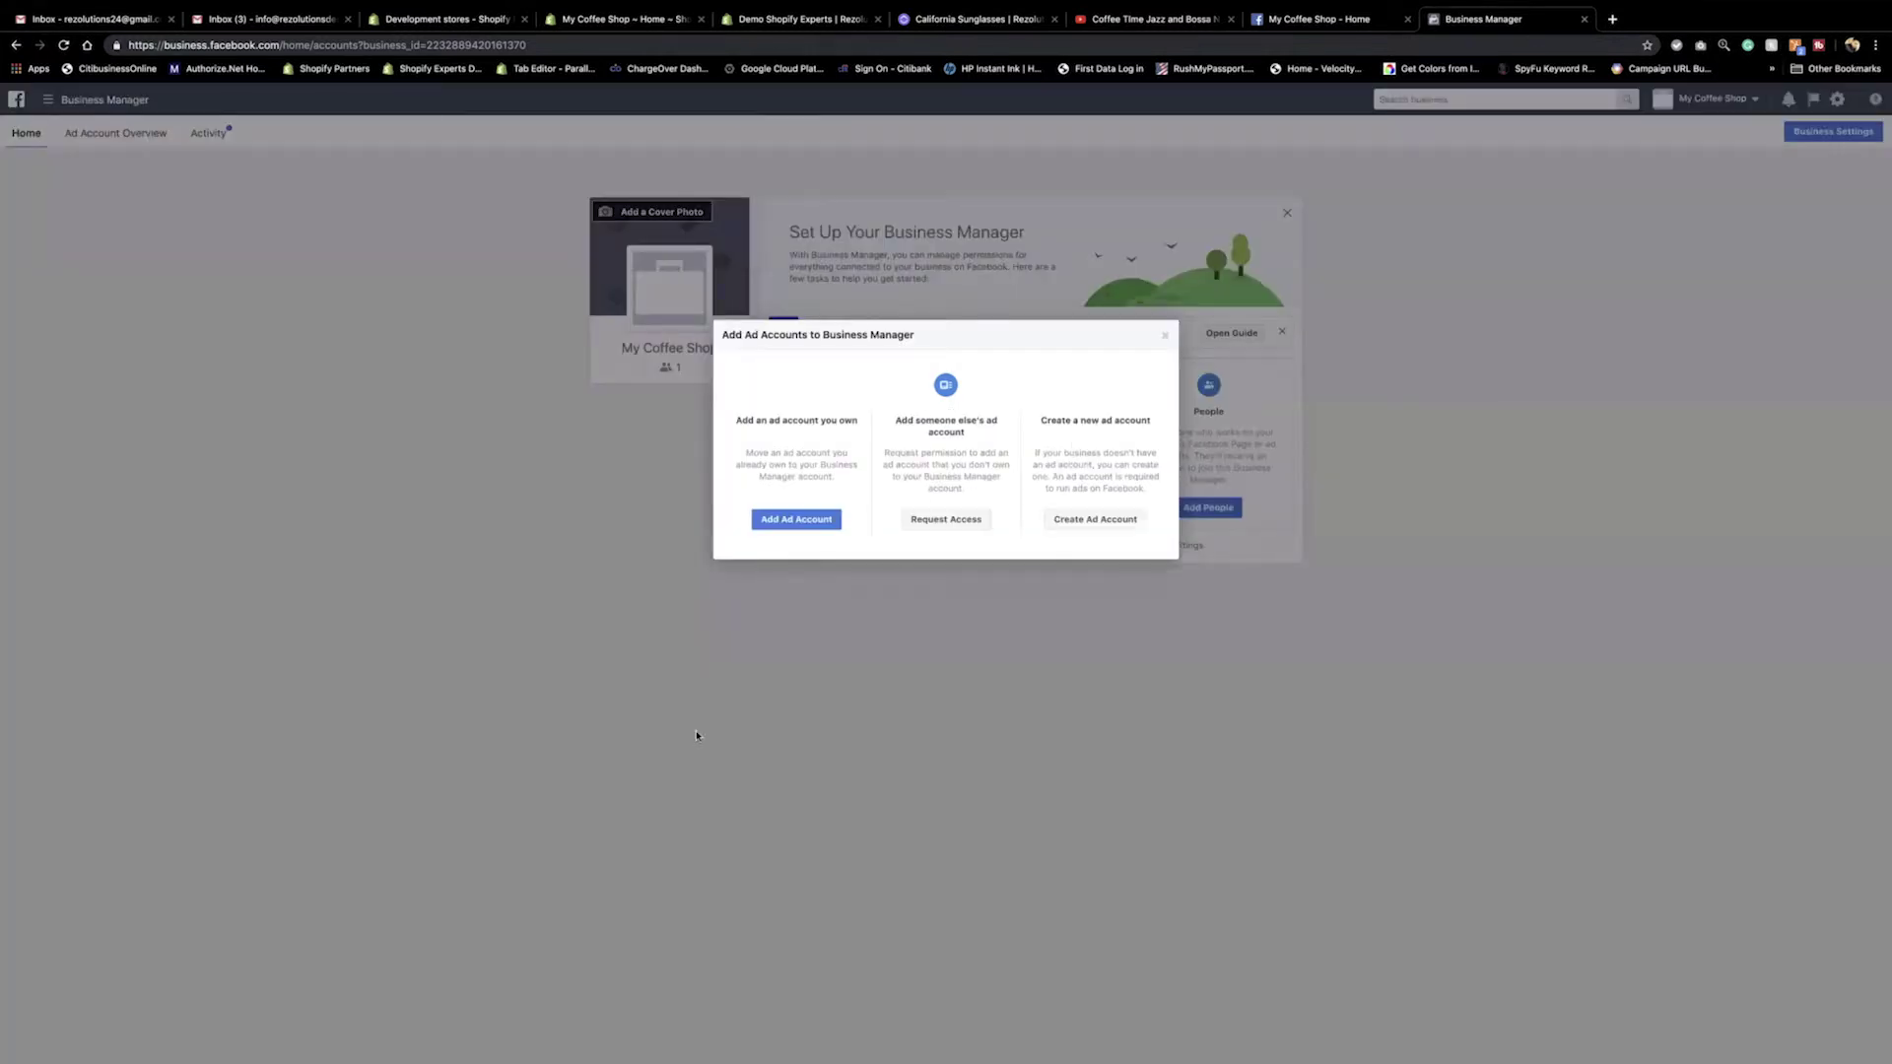
pyautogui.click(794, 519)
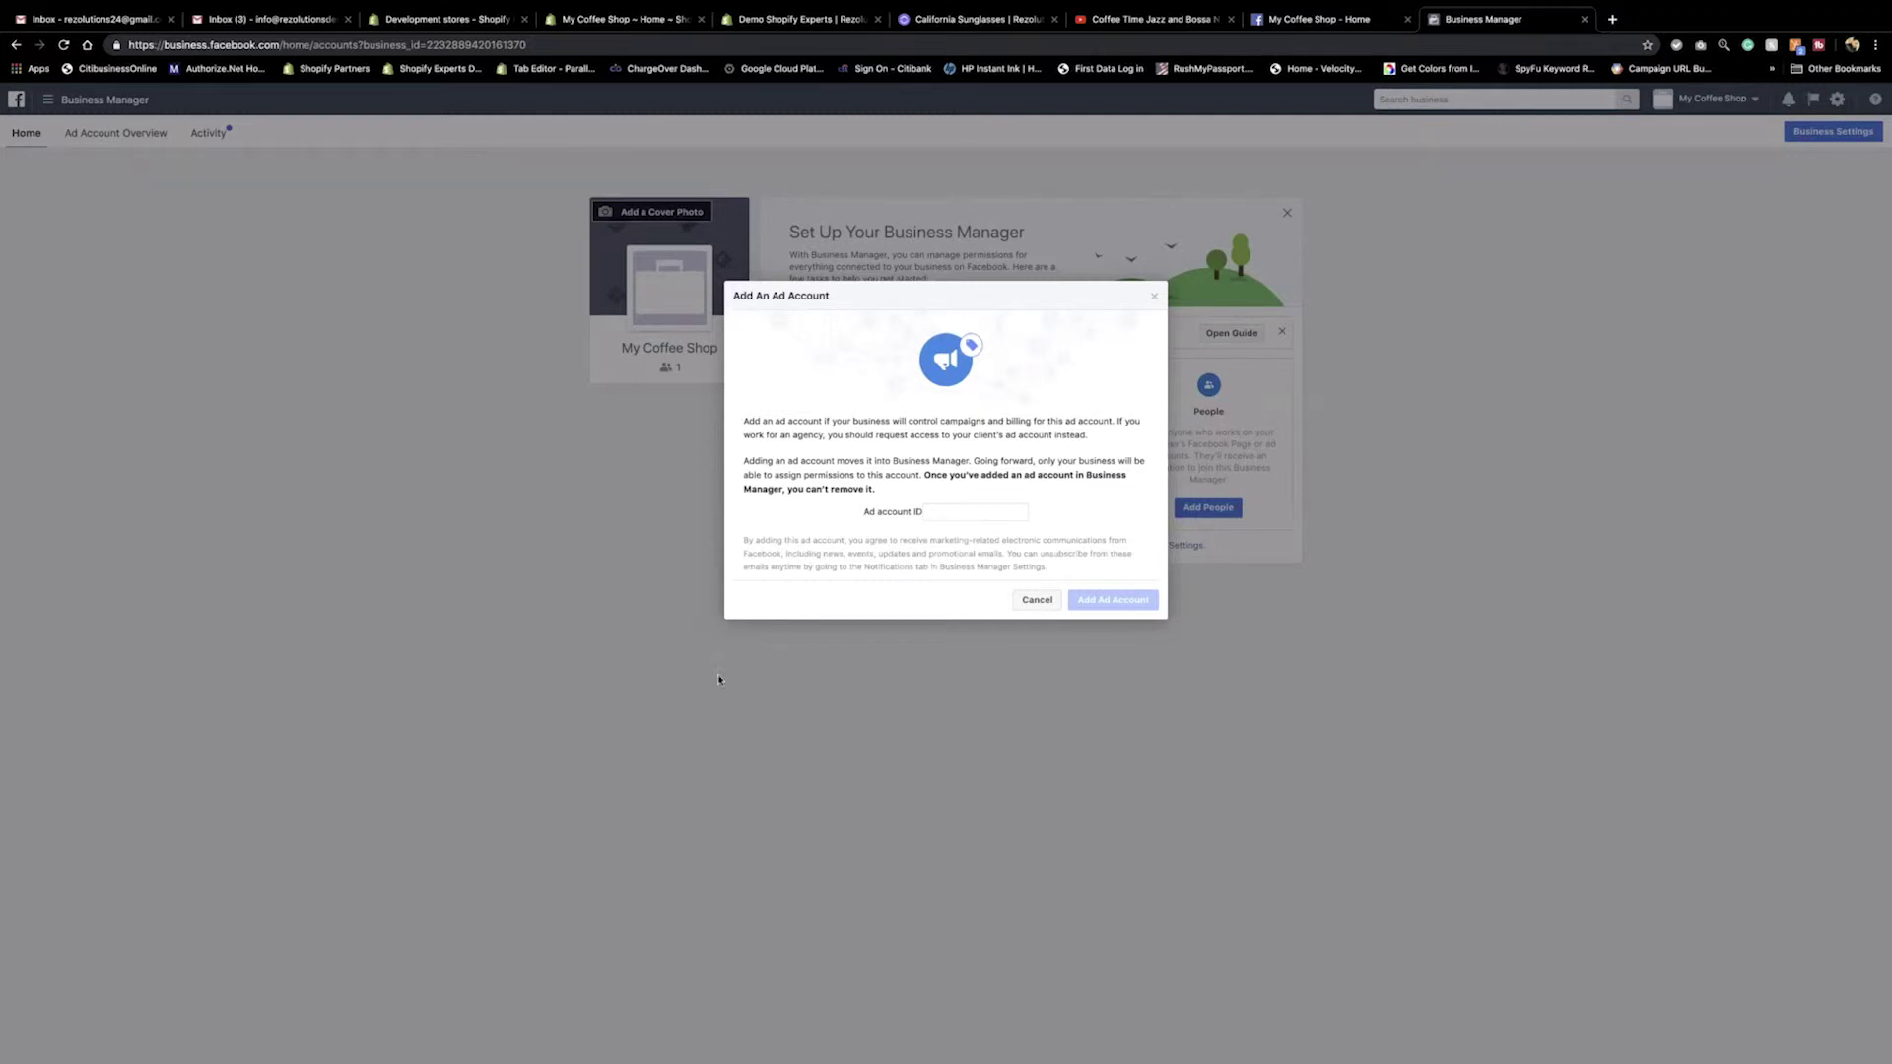
pyautogui.click(1037, 599)
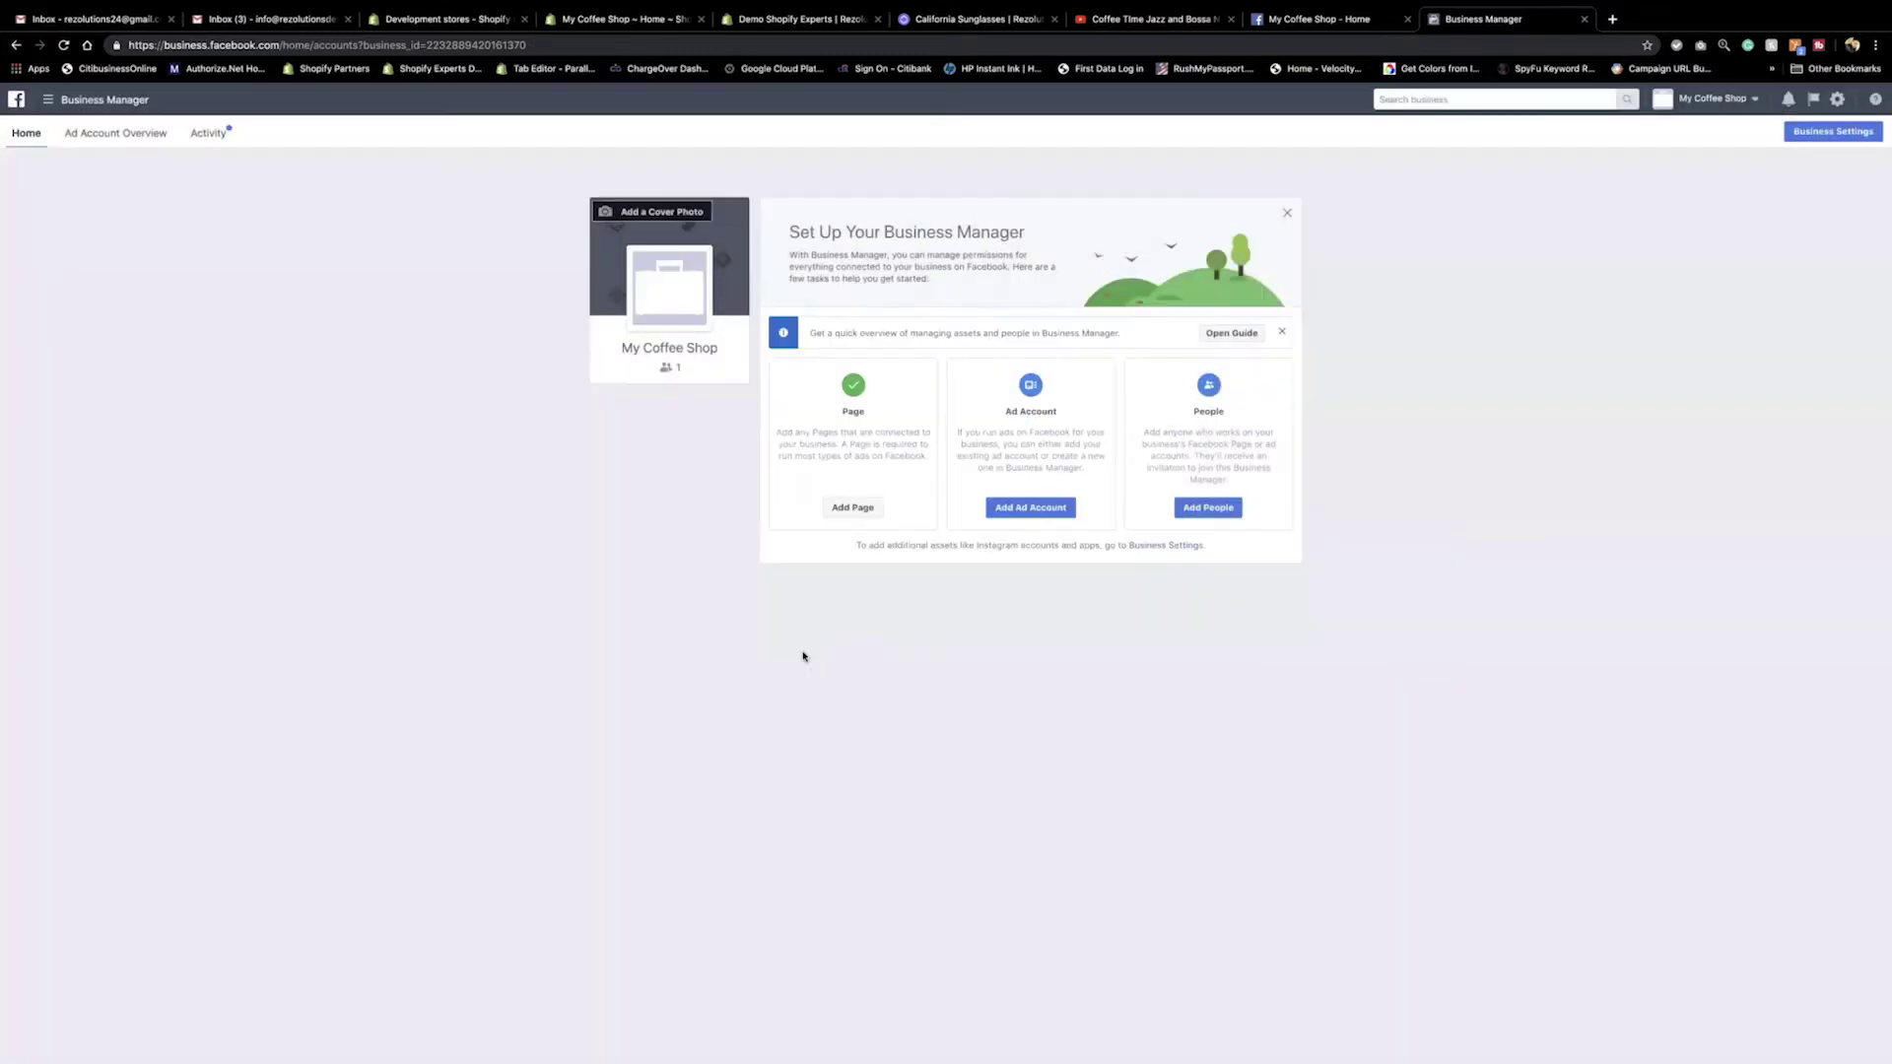
pyautogui.click(1044, 499)
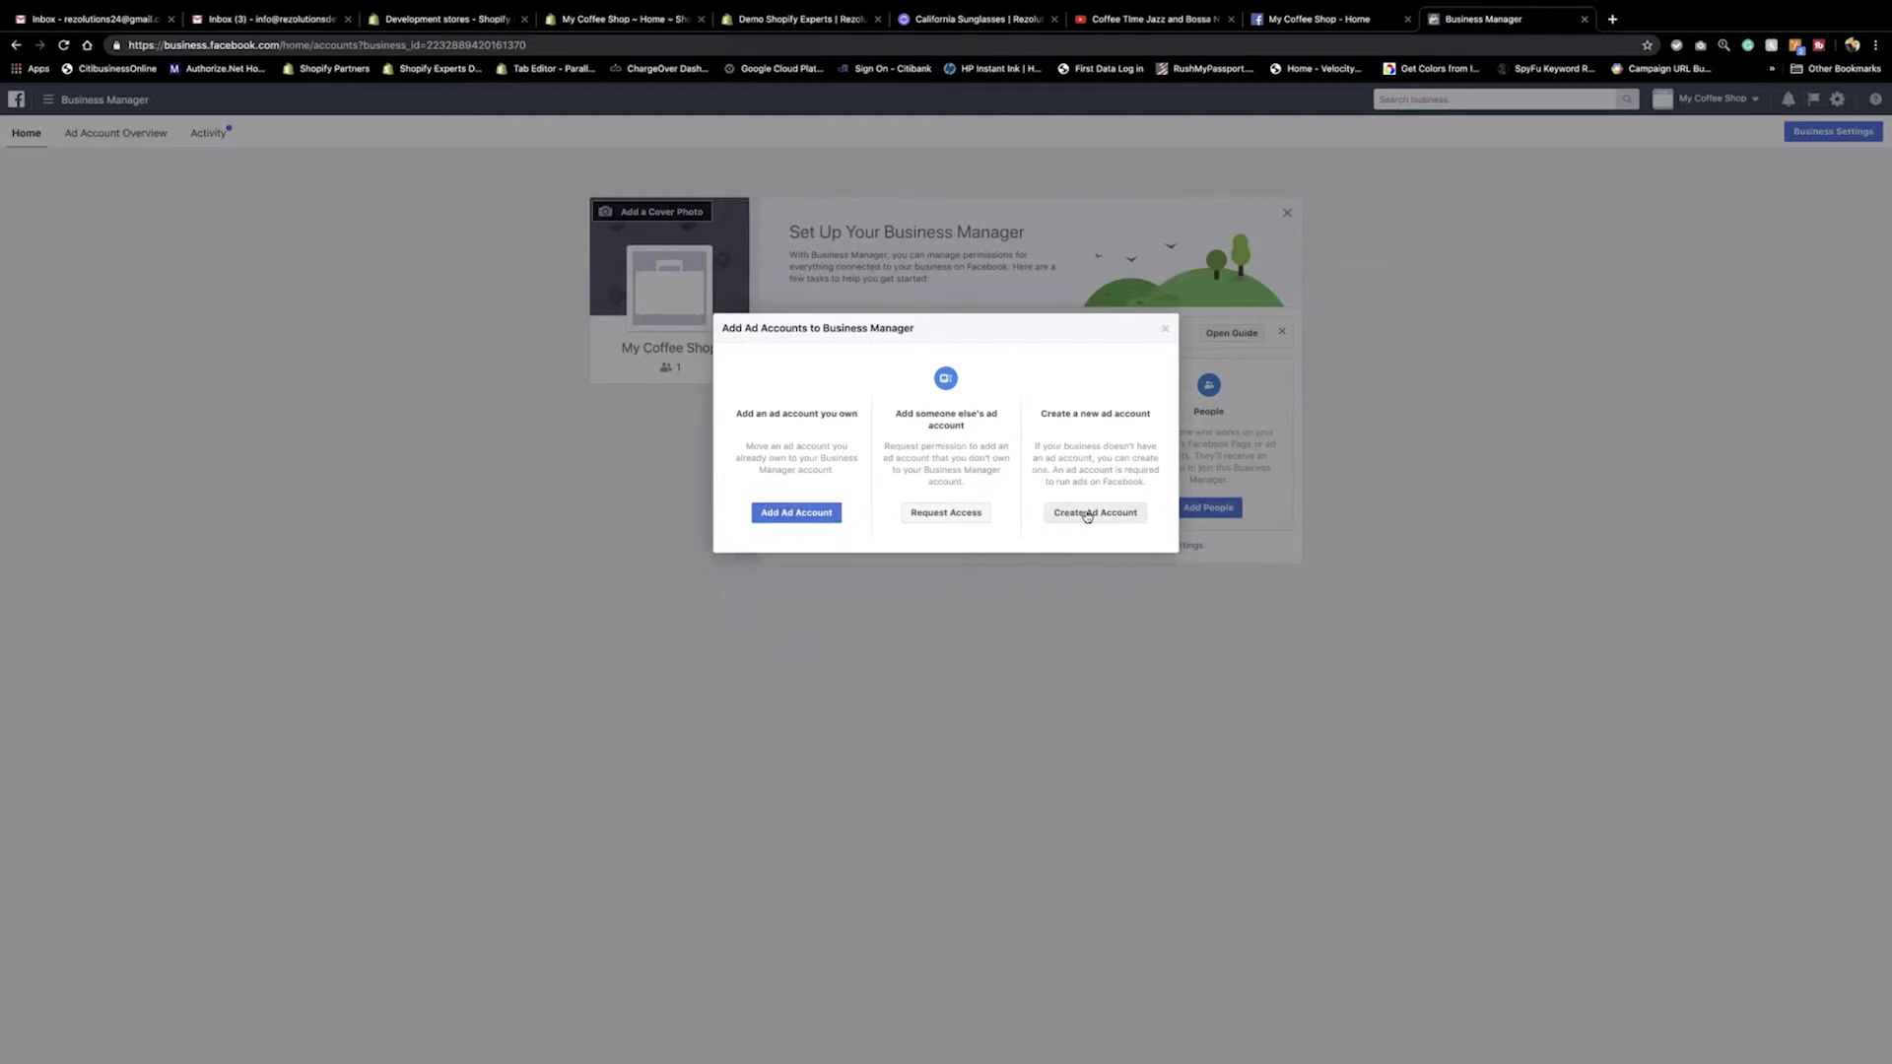
# Create a USD ad account named 'My Coffee Shop' for My business, keeping the current time zone.
pyautogui.click(1087, 514)
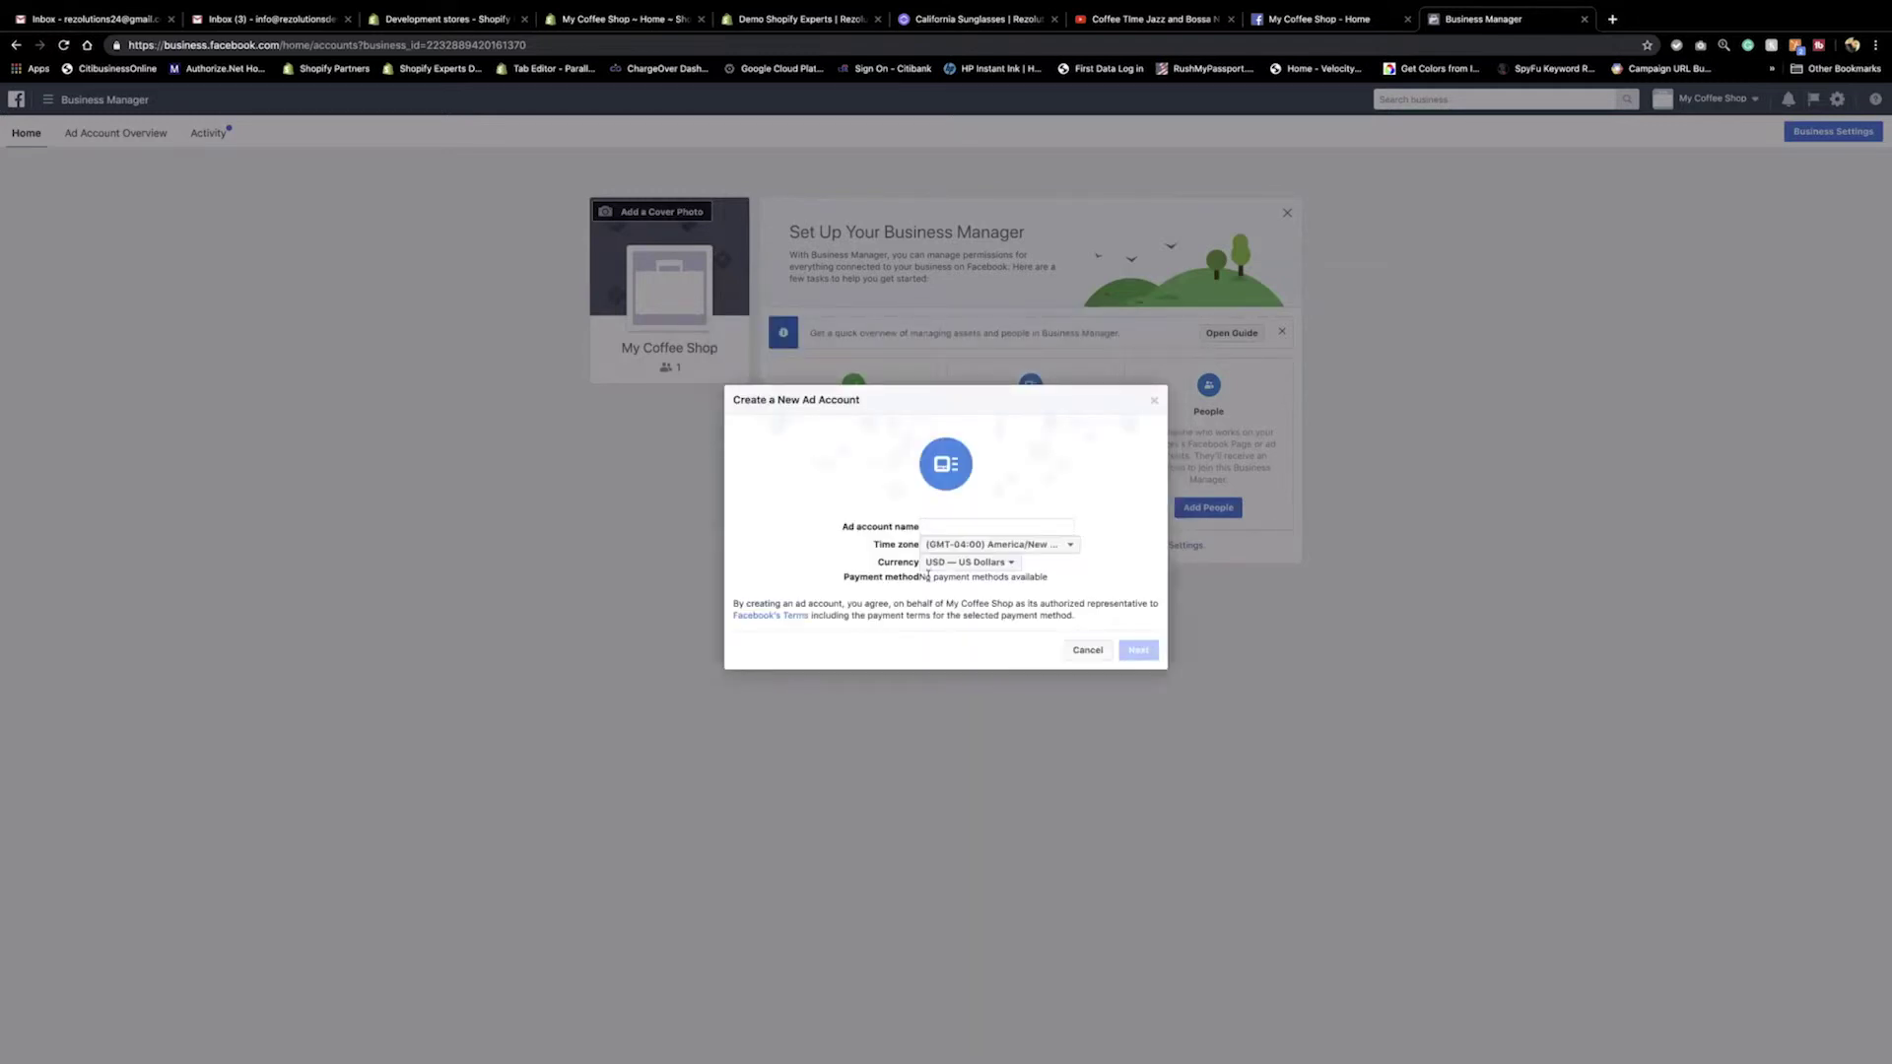
pyautogui.click(947, 523)
pyautogui.write('M')
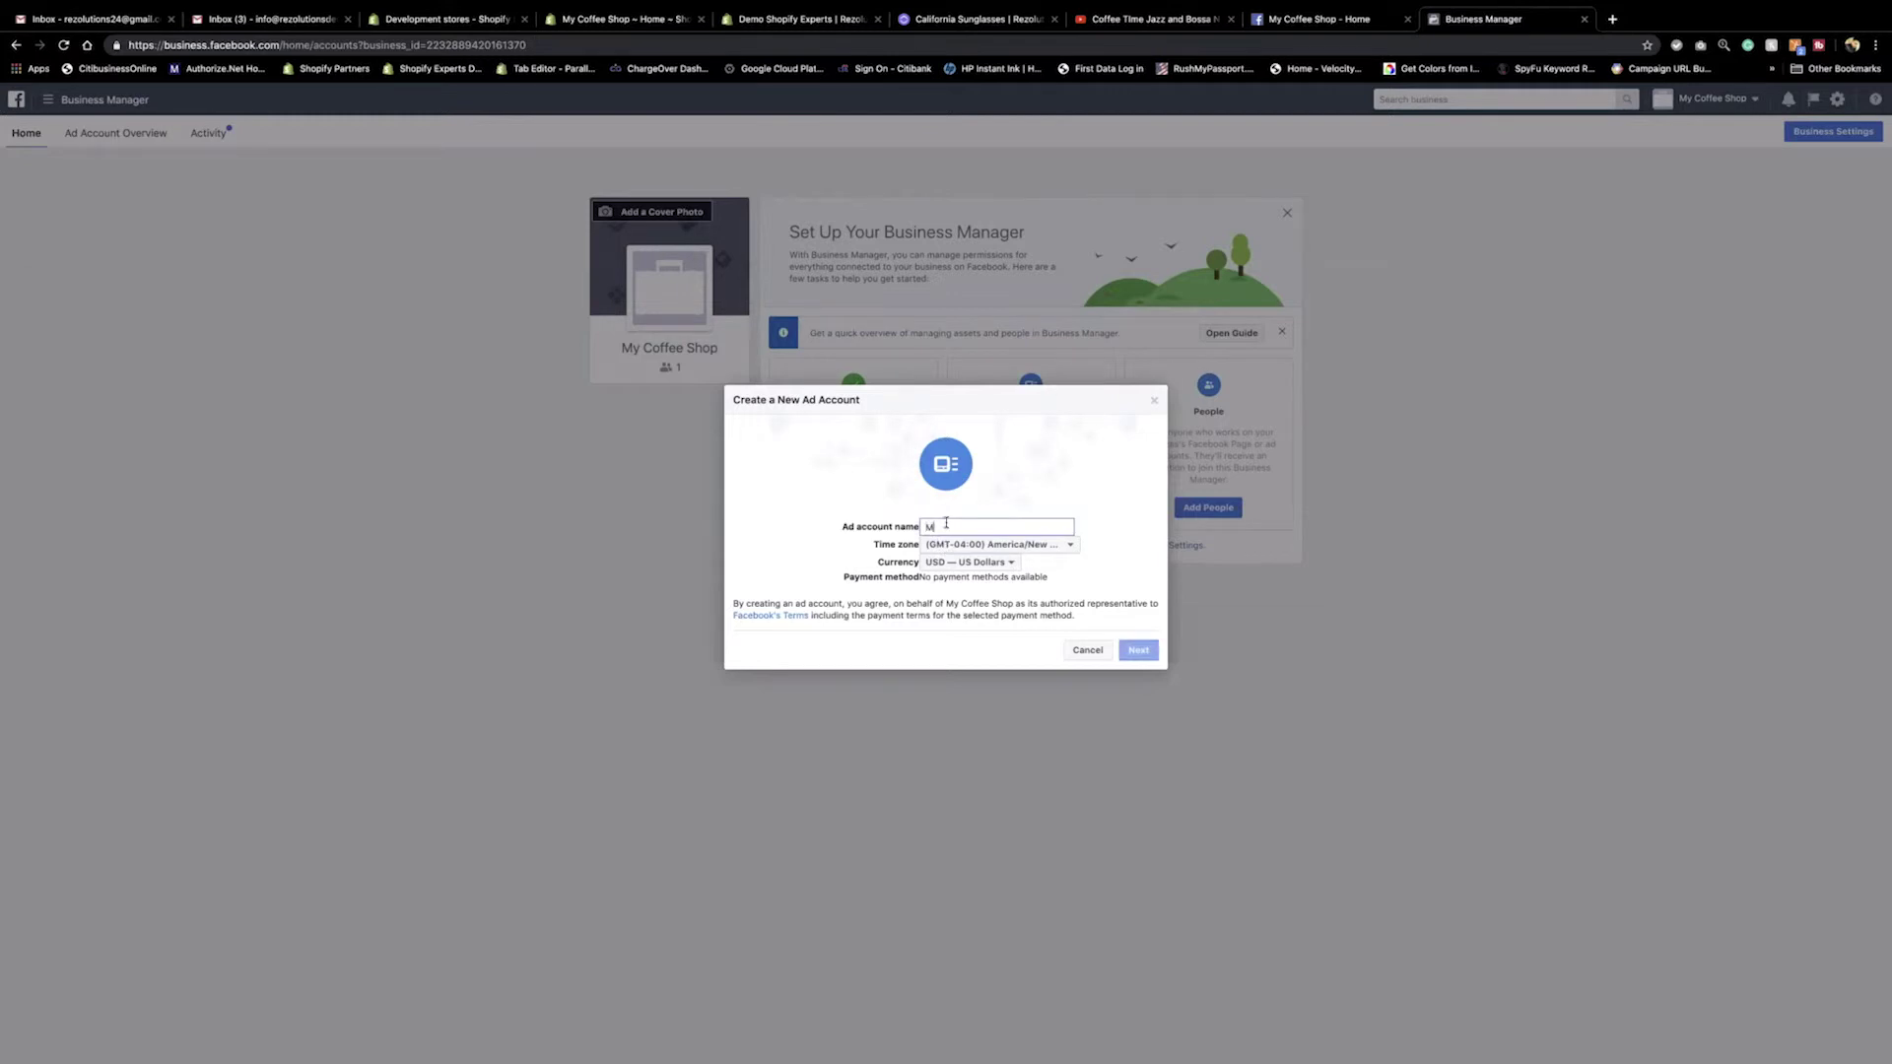
pyautogui.write('y Coffee Shop')
pyautogui.click(1020, 545)
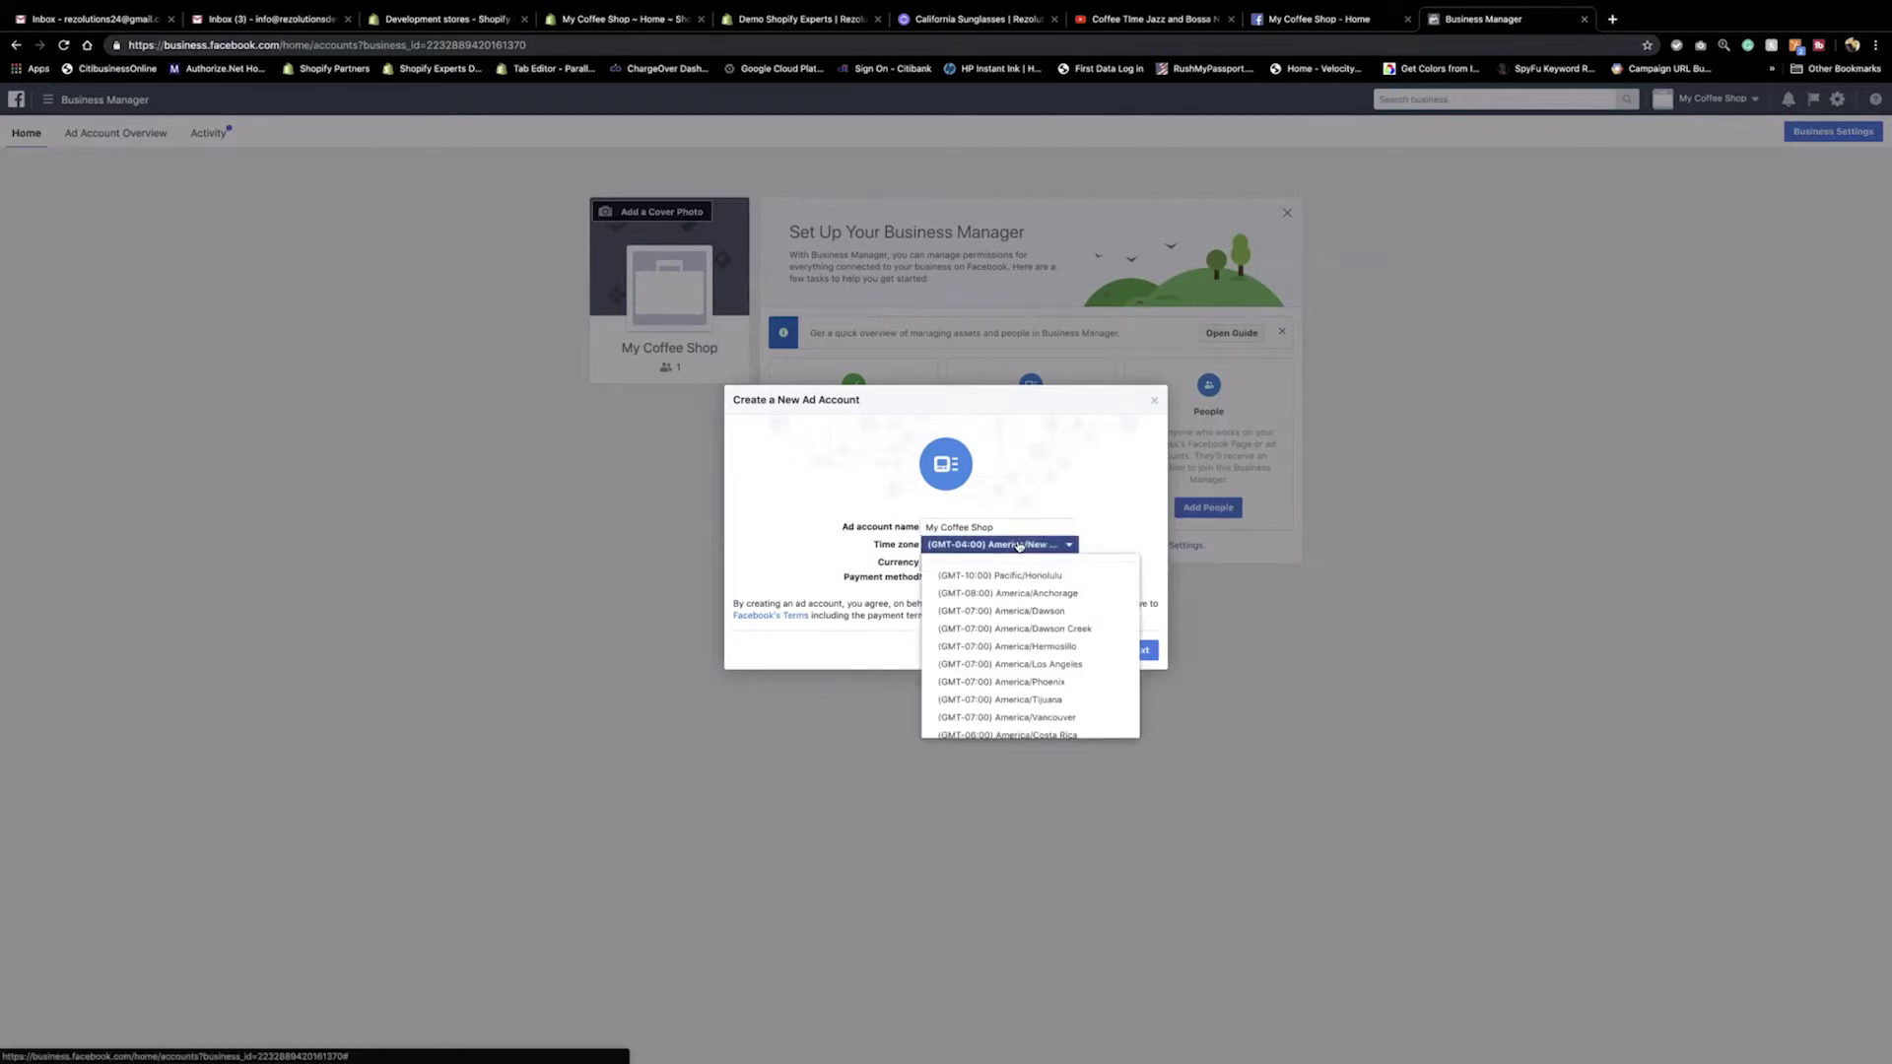
pyautogui.click(1020, 545)
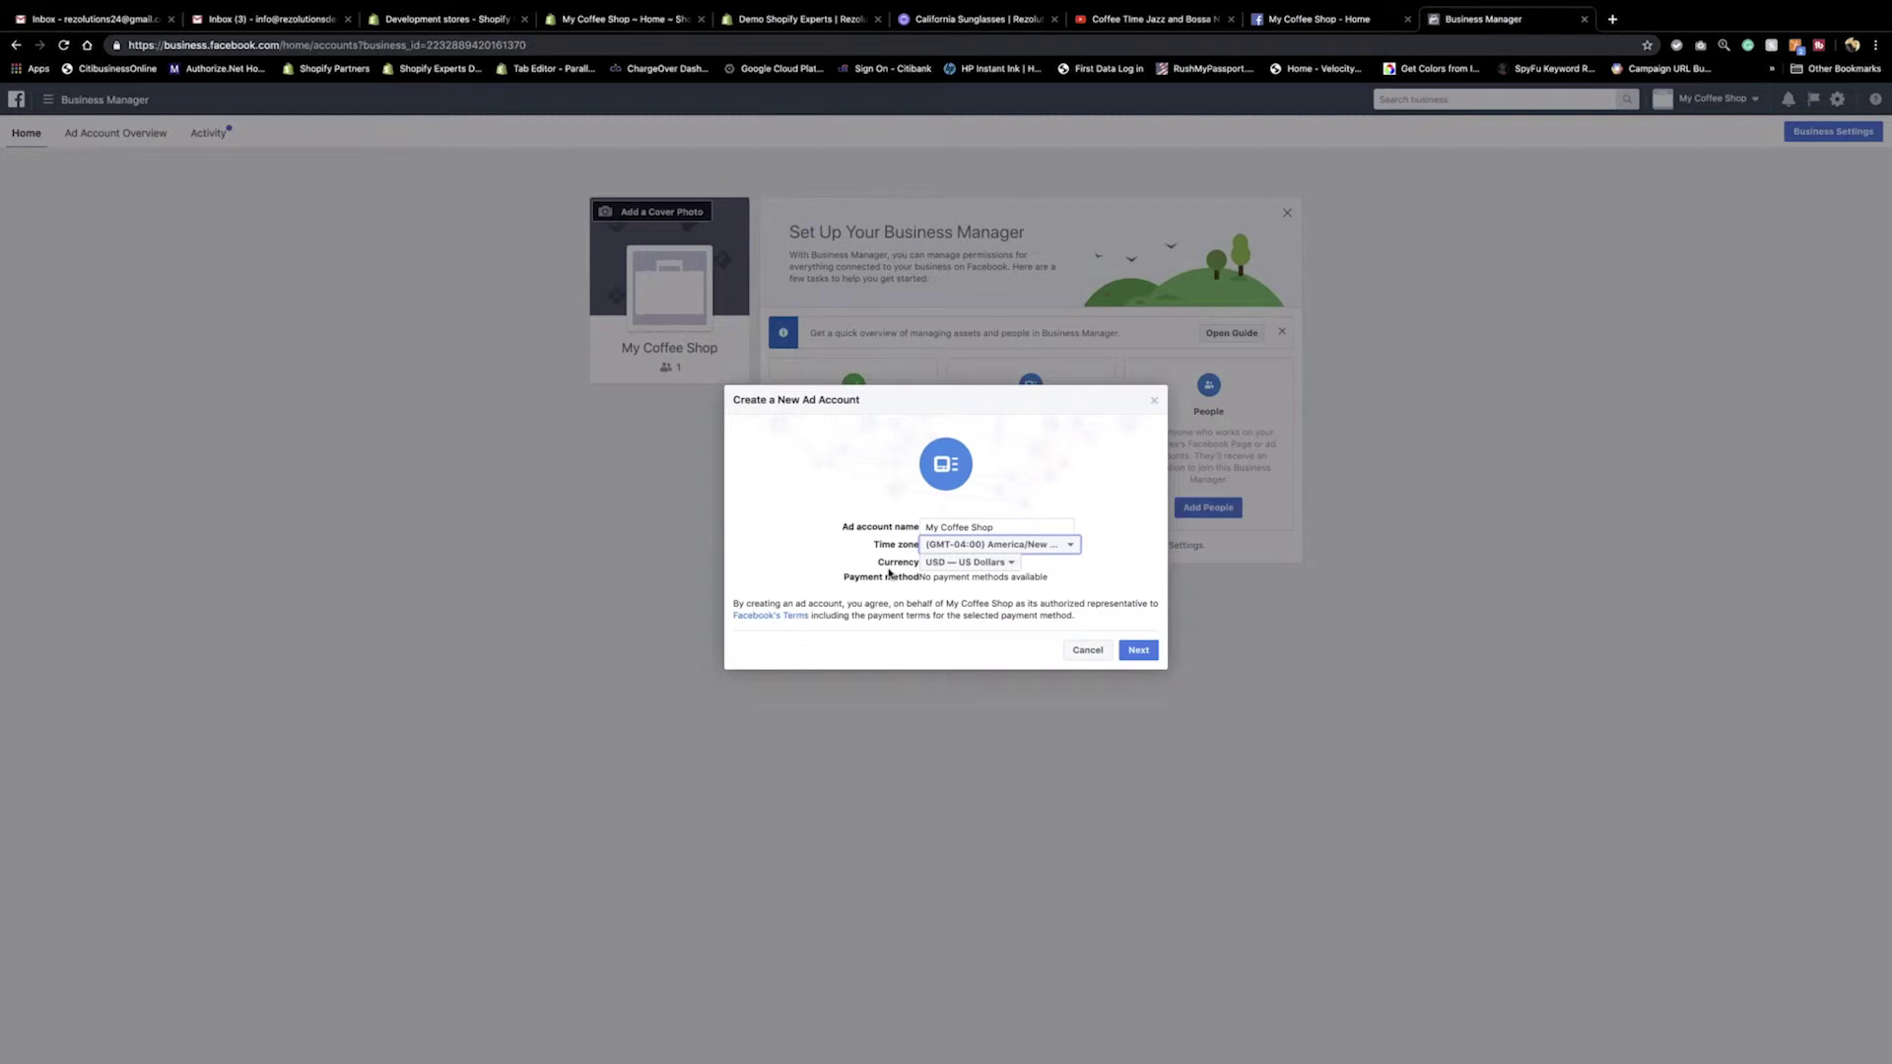
pyautogui.click(1128, 653)
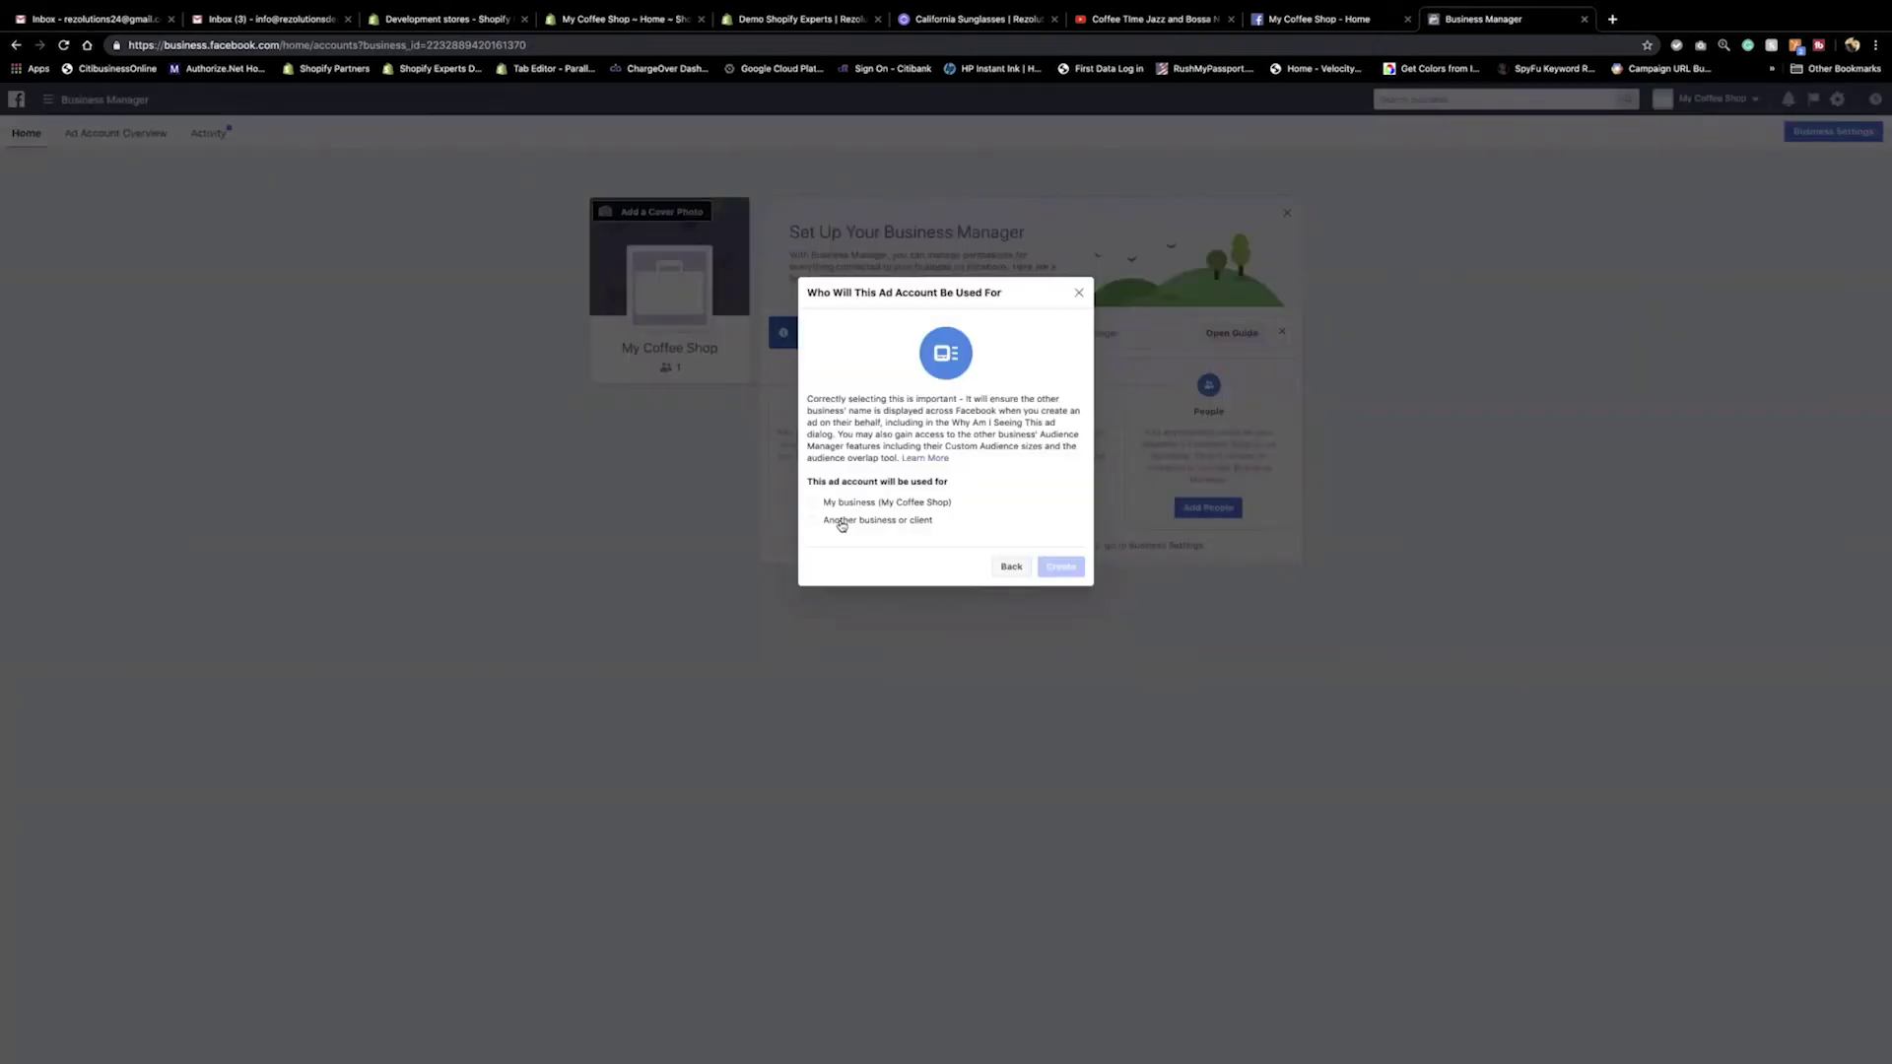
pyautogui.click(813, 502)
pyautogui.click(1061, 569)
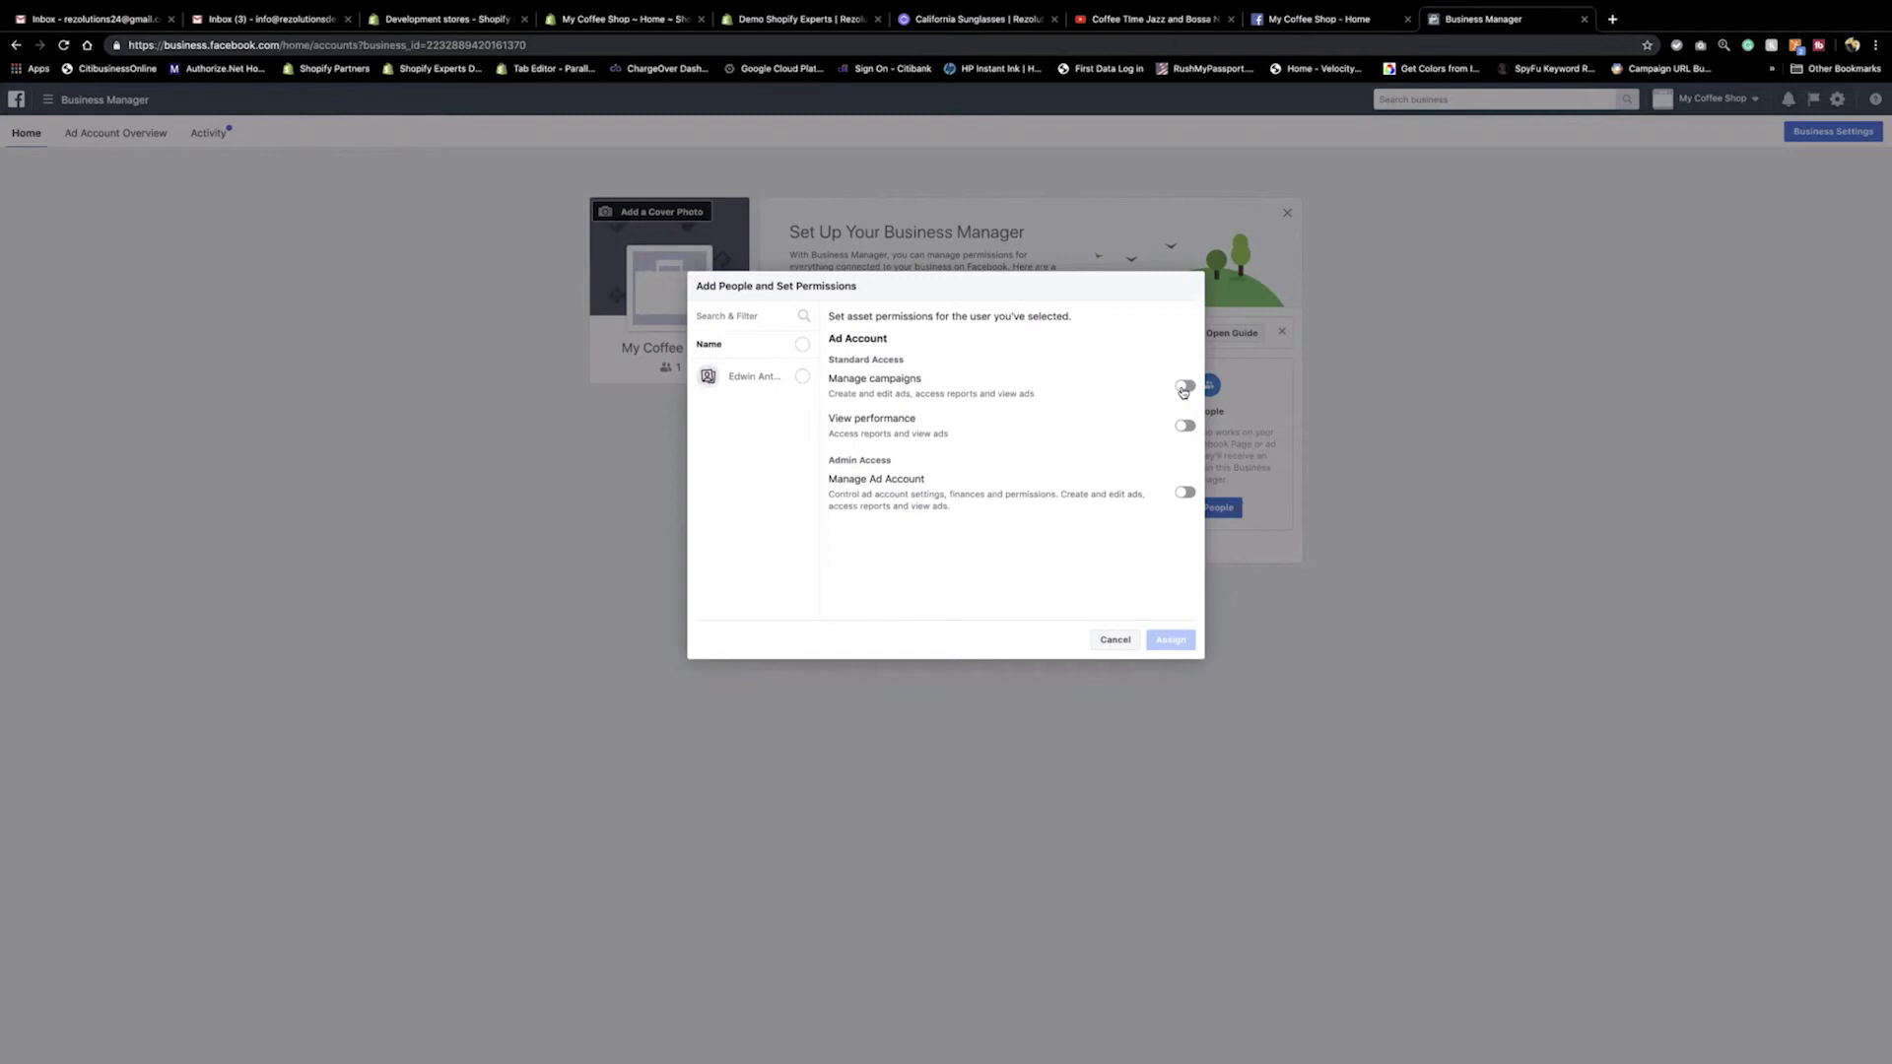
# Assign the business's person campaign management and full admin access to the new ad account.
pyautogui.click(1183, 387)
pyautogui.click(1186, 493)
pyautogui.click(802, 378)
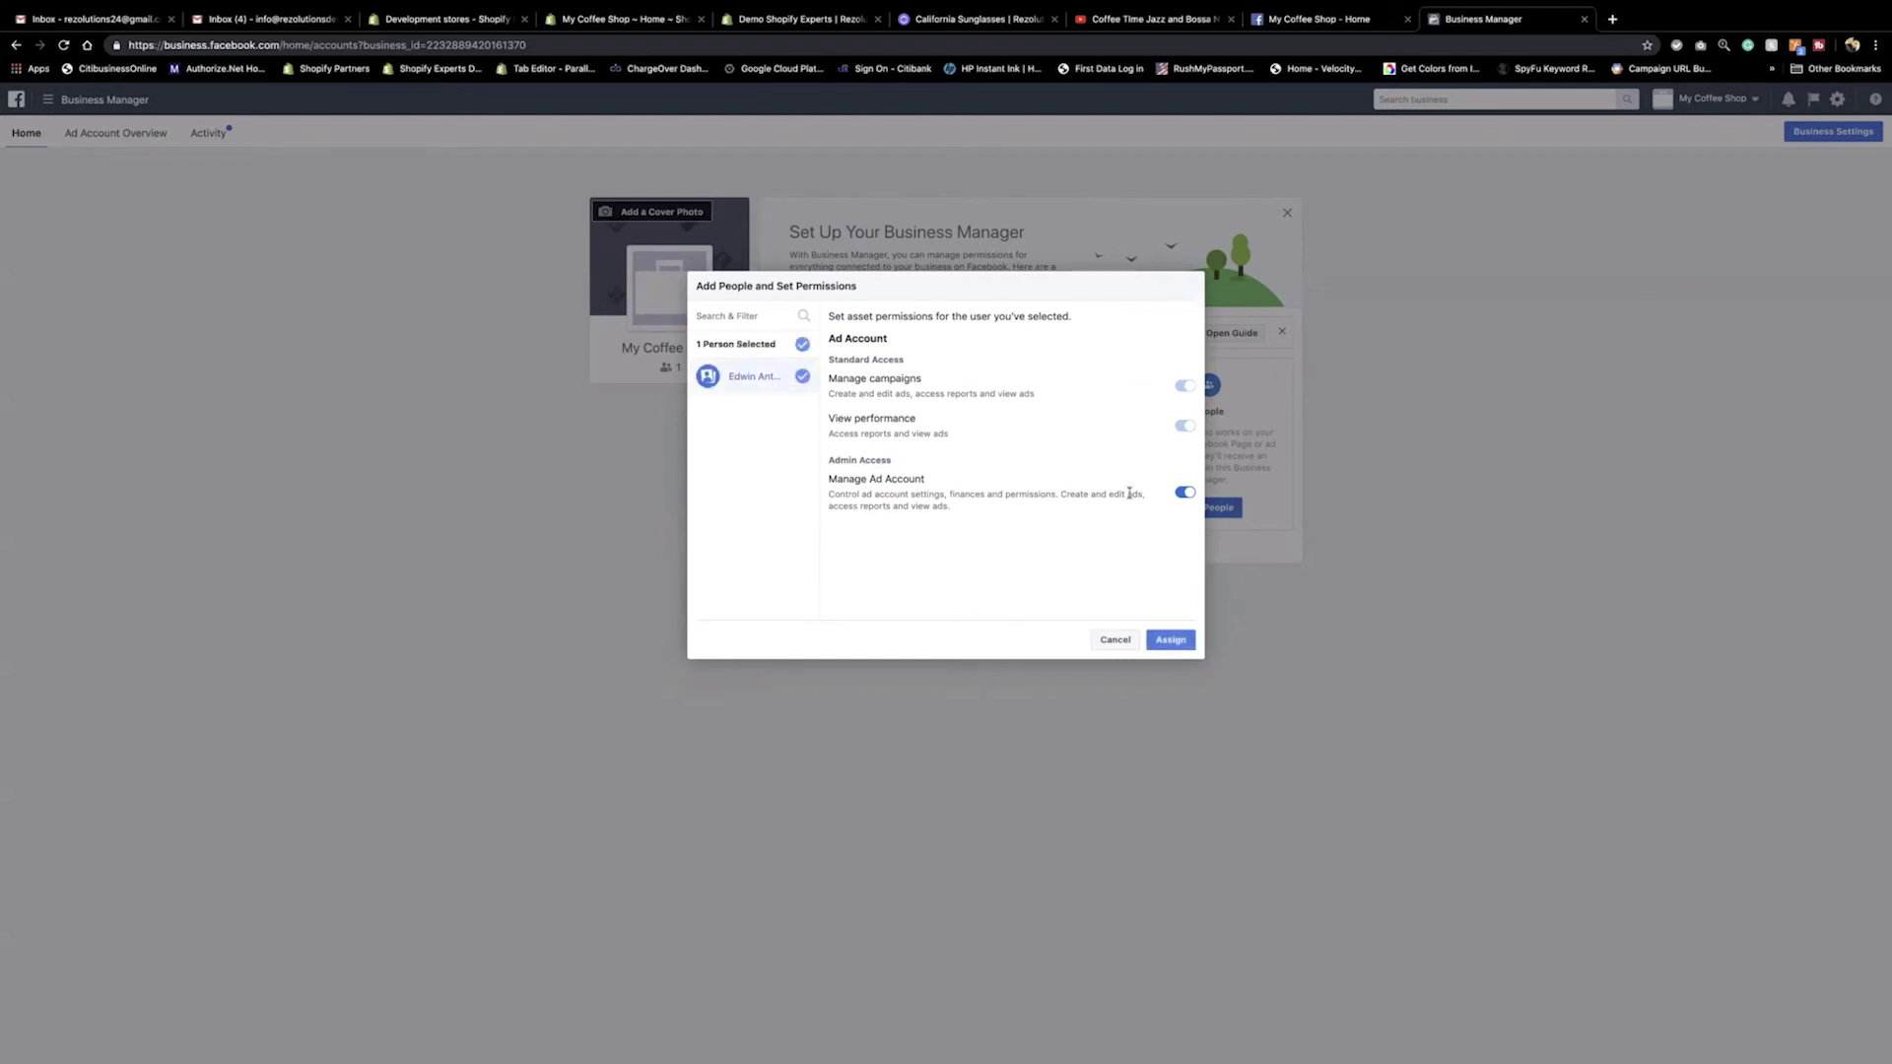
pyautogui.click(1170, 640)
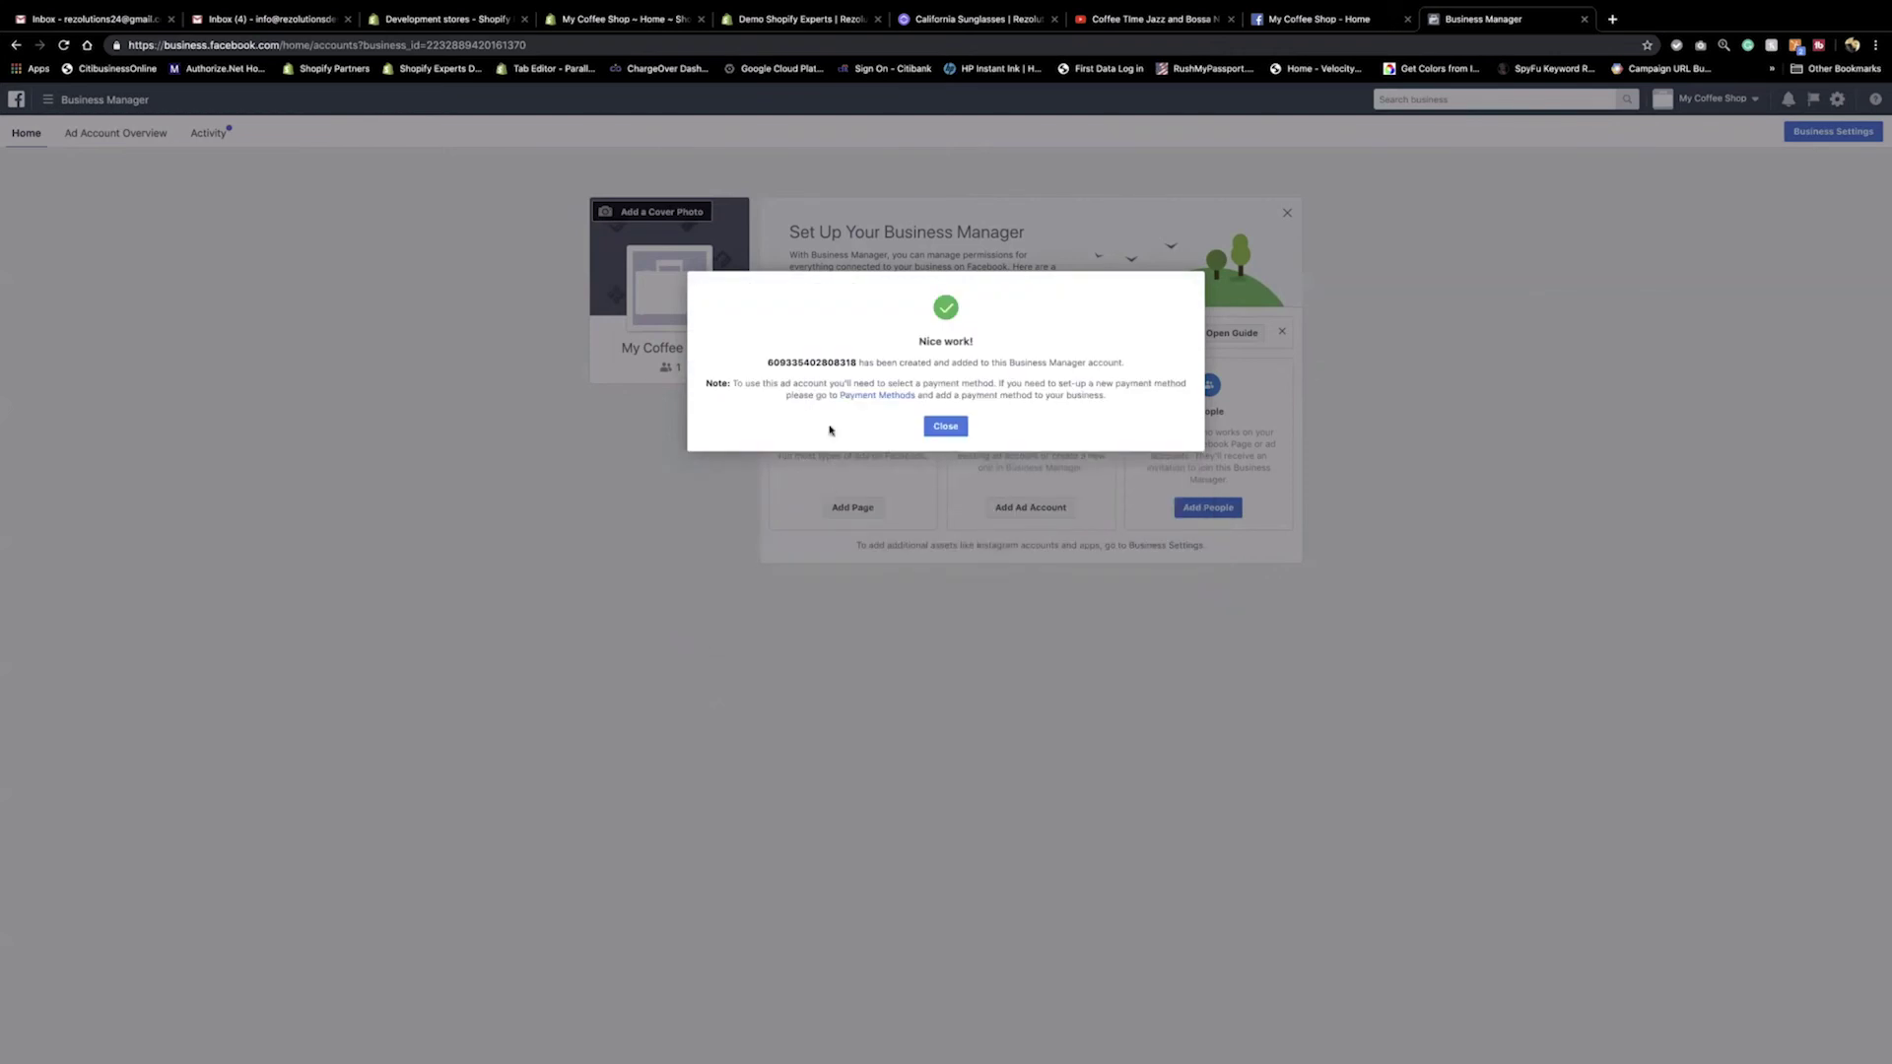
pyautogui.click(938, 428)
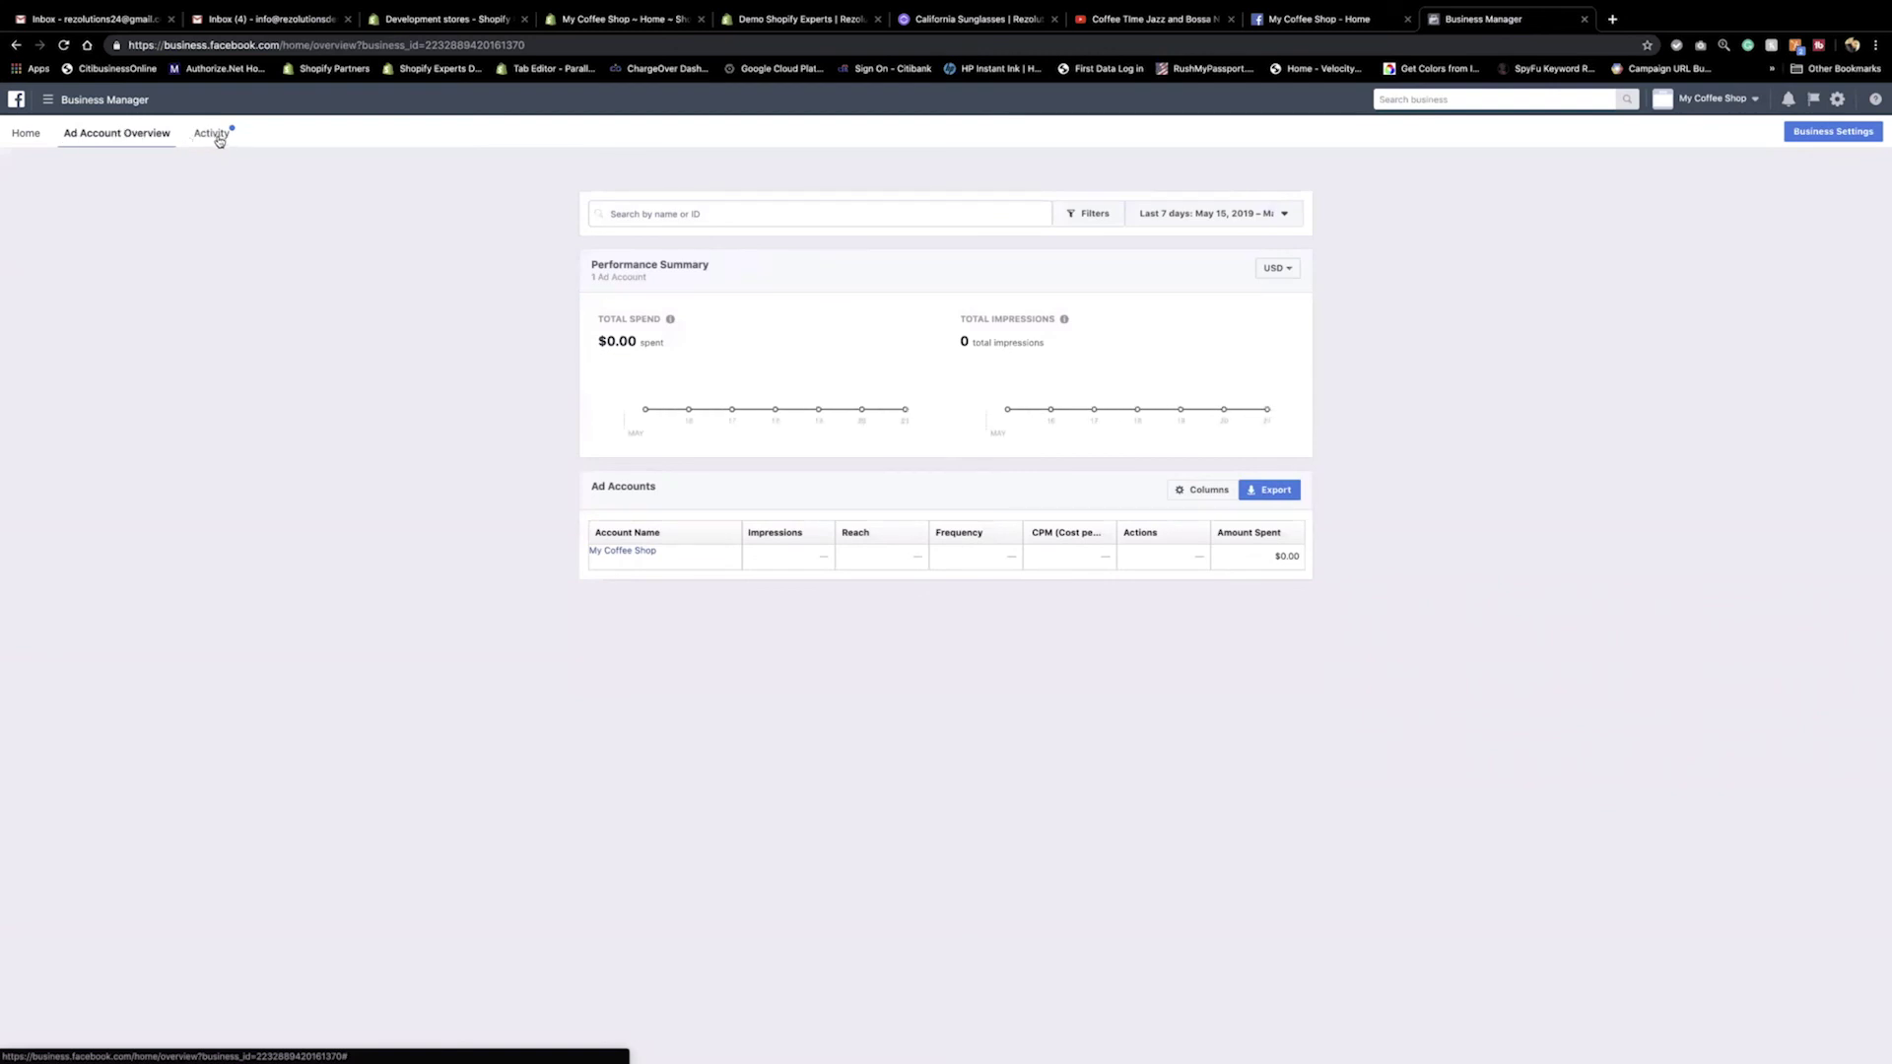
# Check the Activity tab's role activity, then return to the Business Manager home page.
pyautogui.click(219, 134)
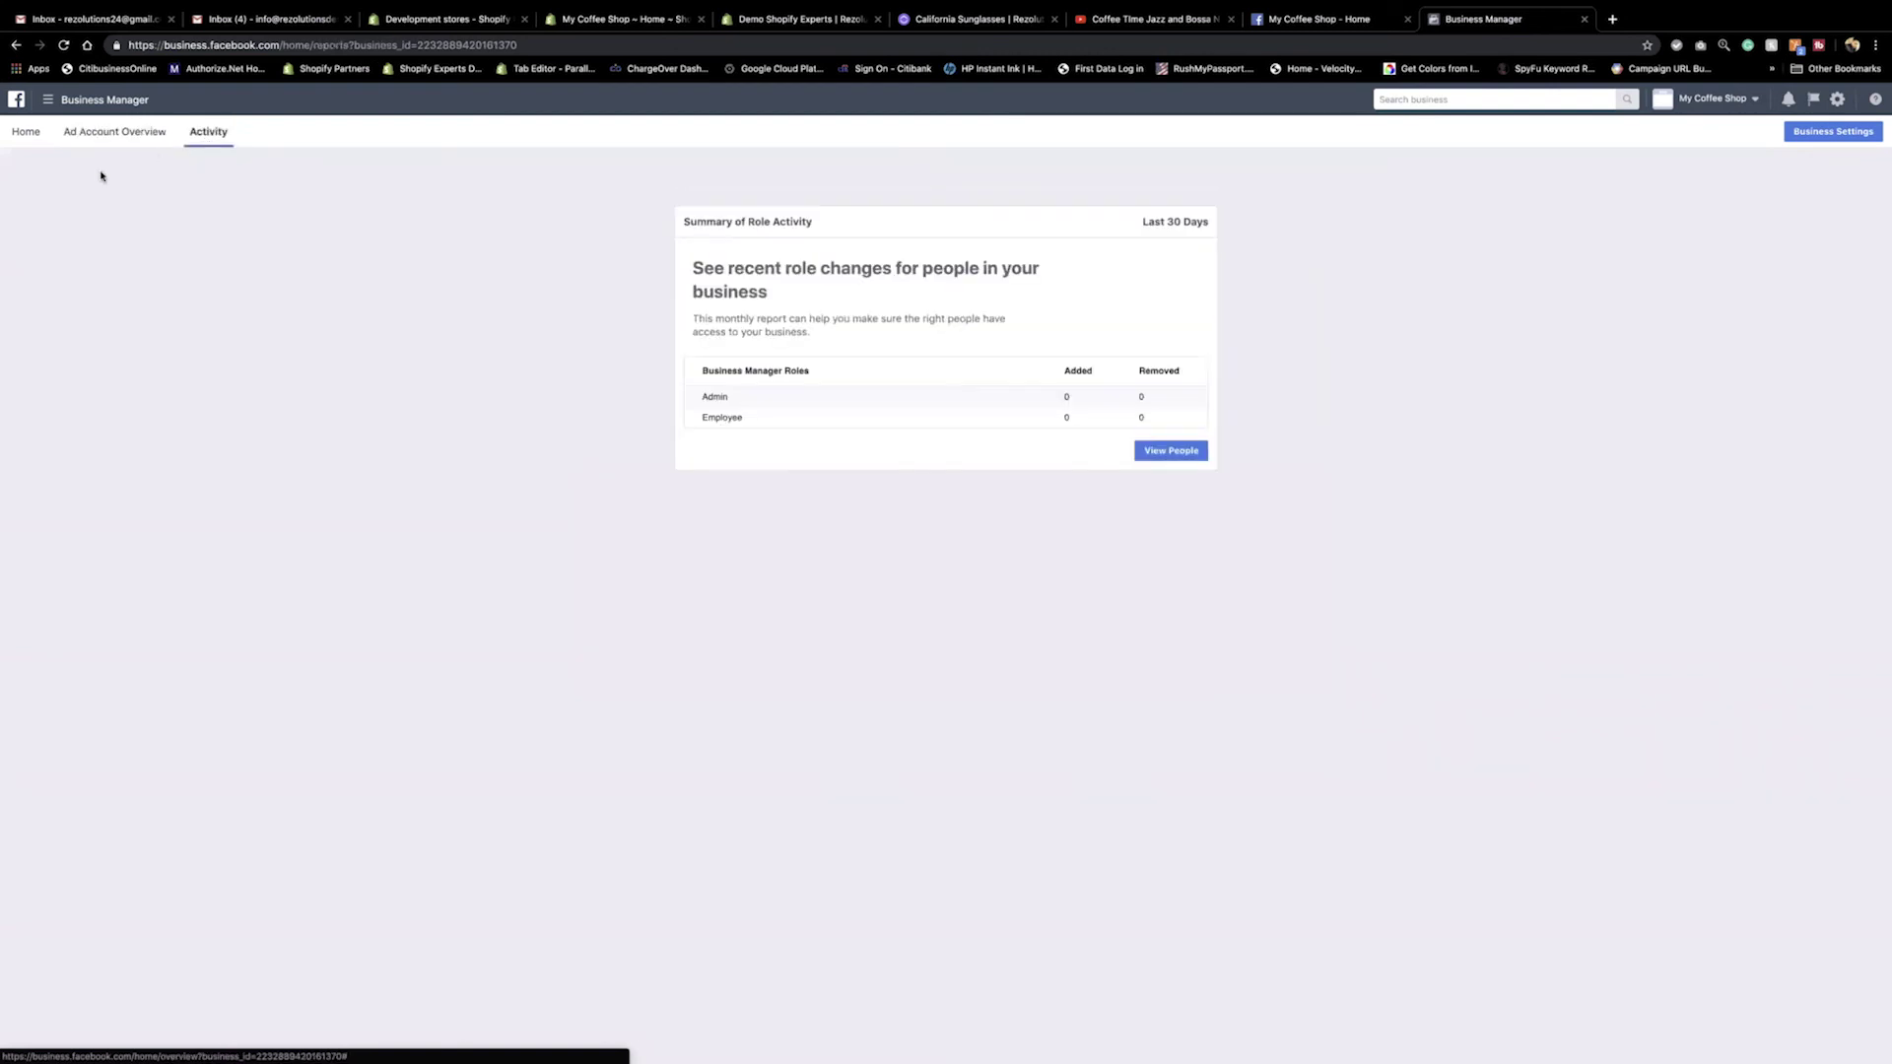
pyautogui.click(28, 132)
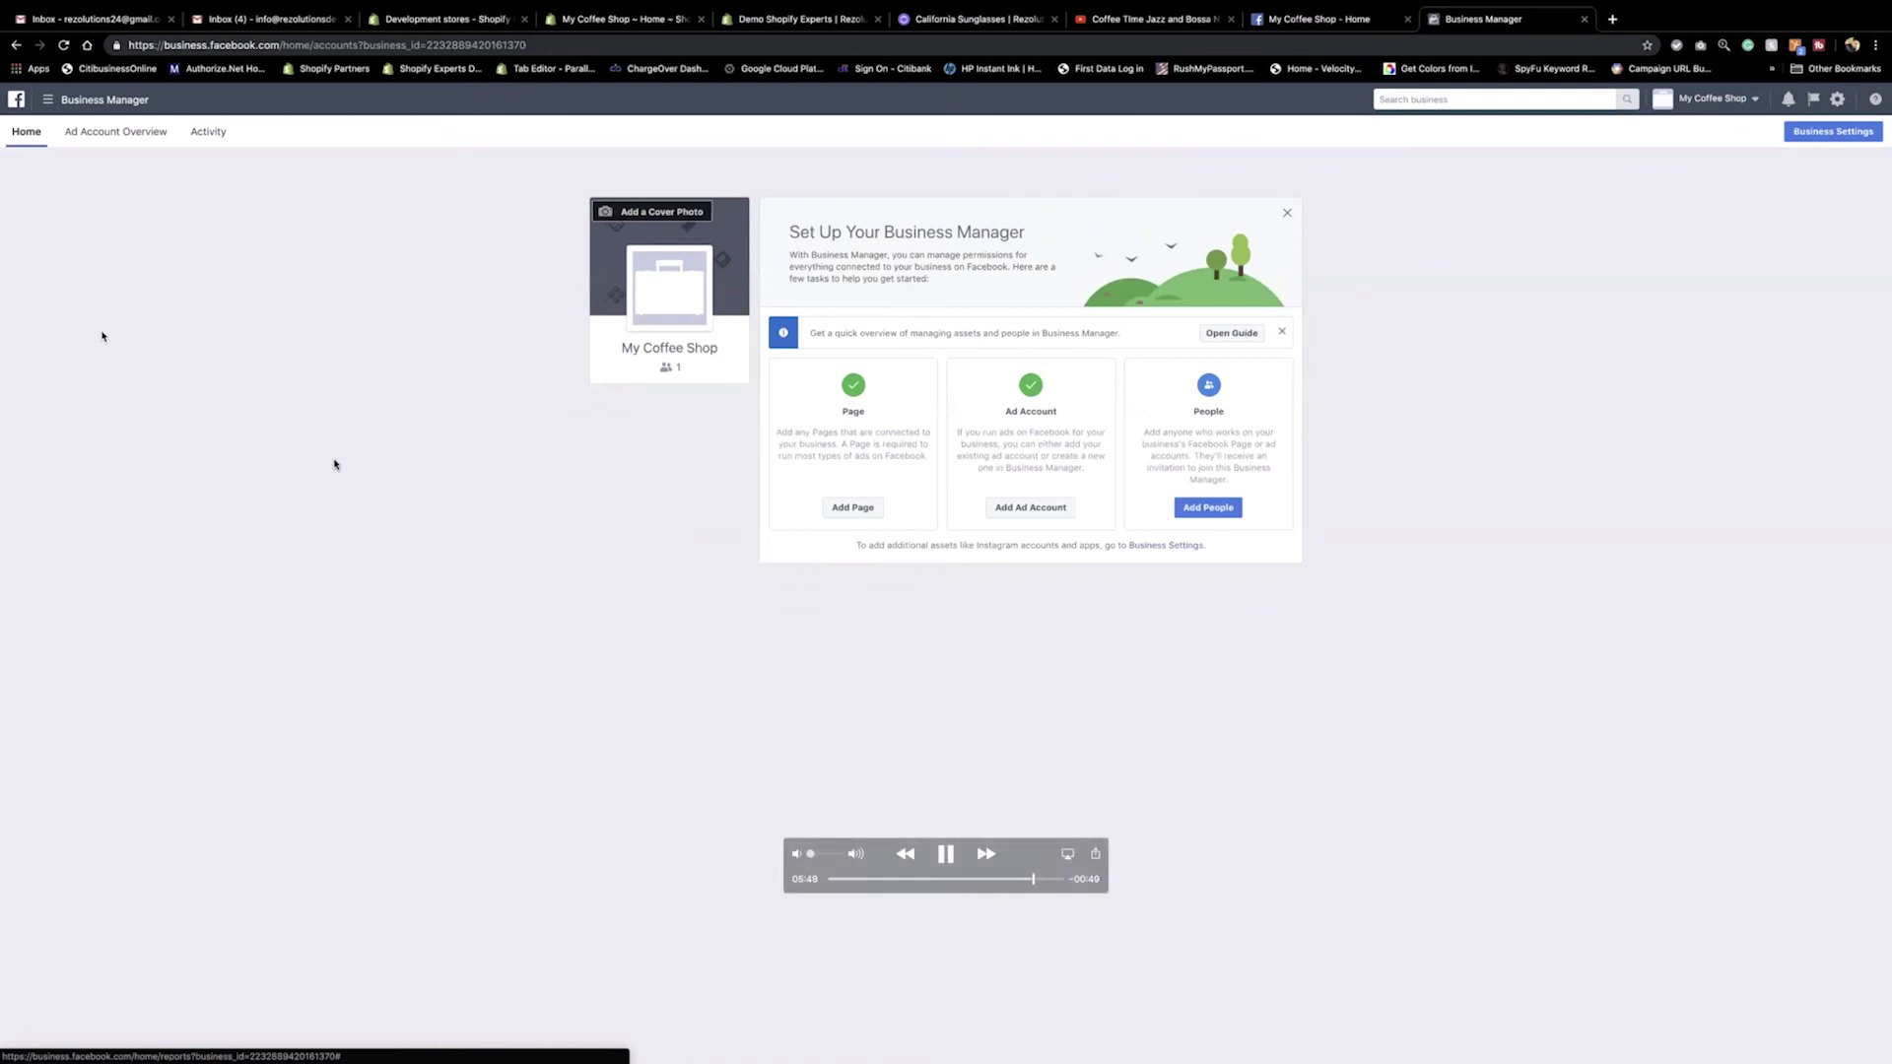
pyautogui.moveTo(1227, 5)
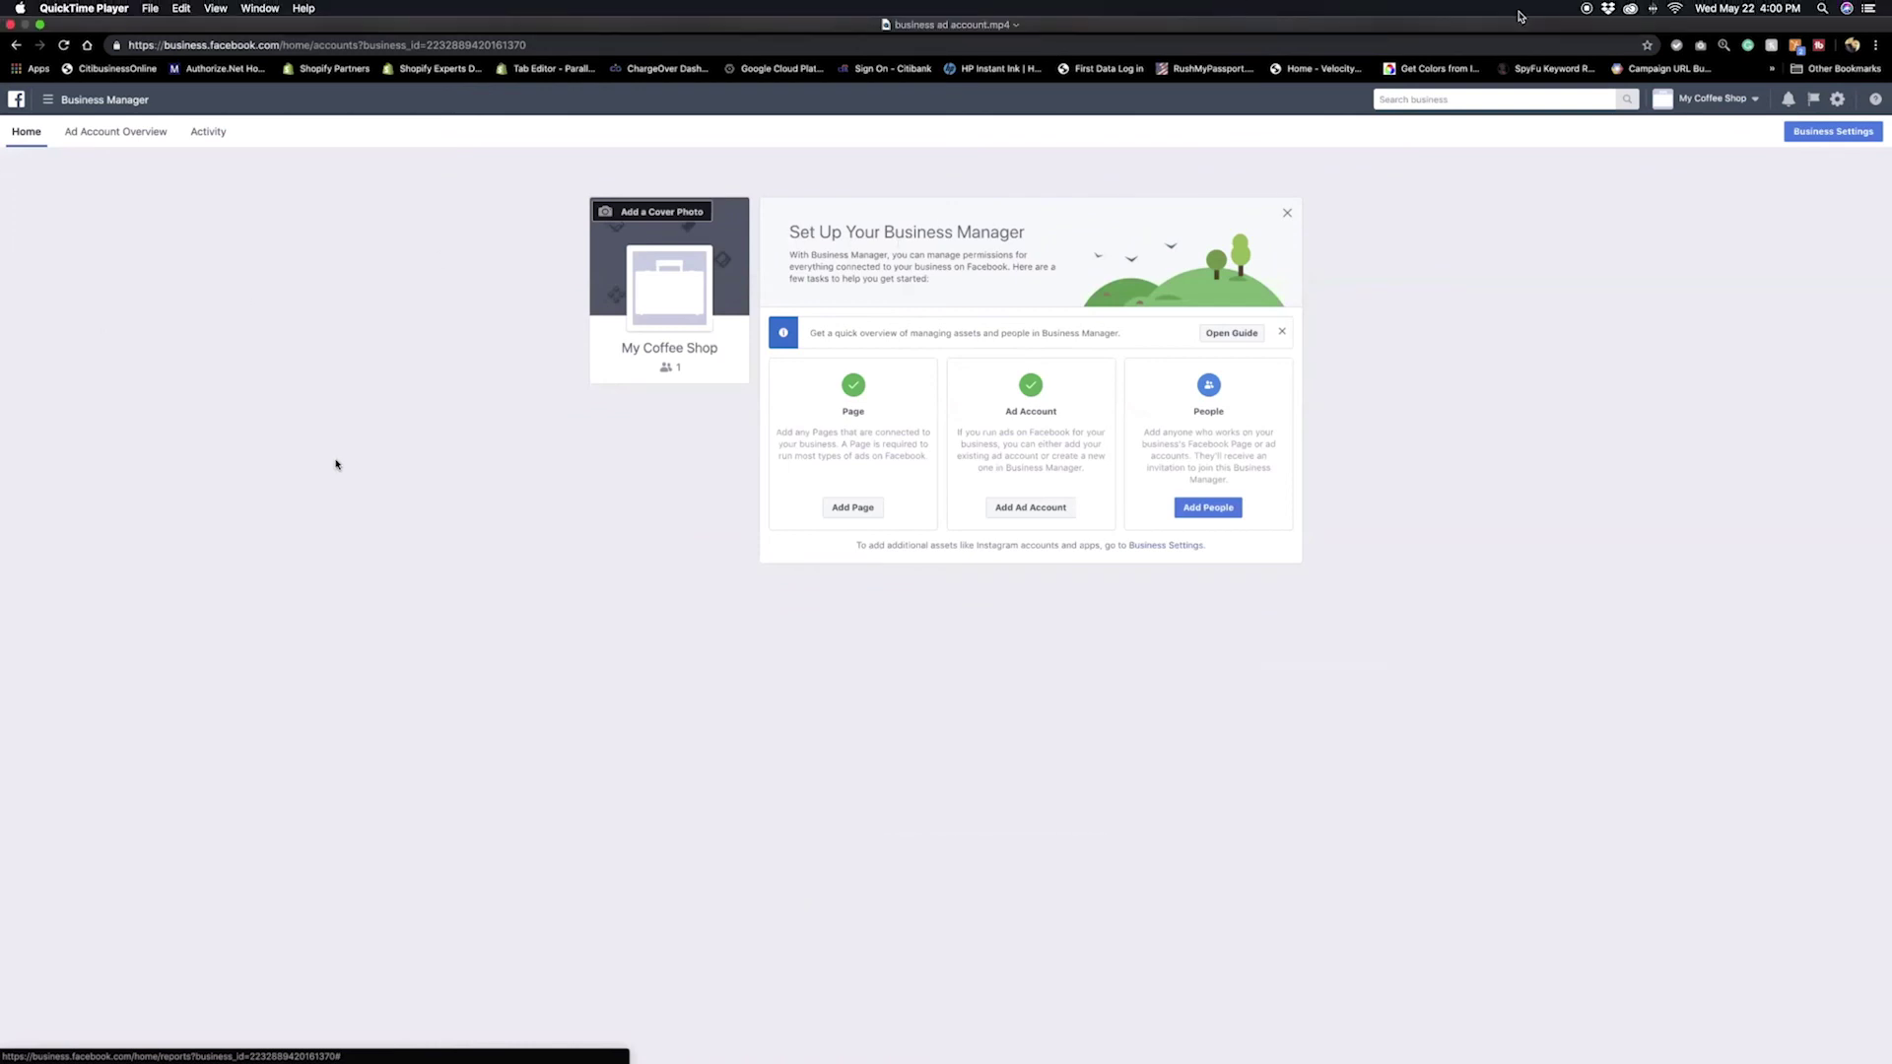